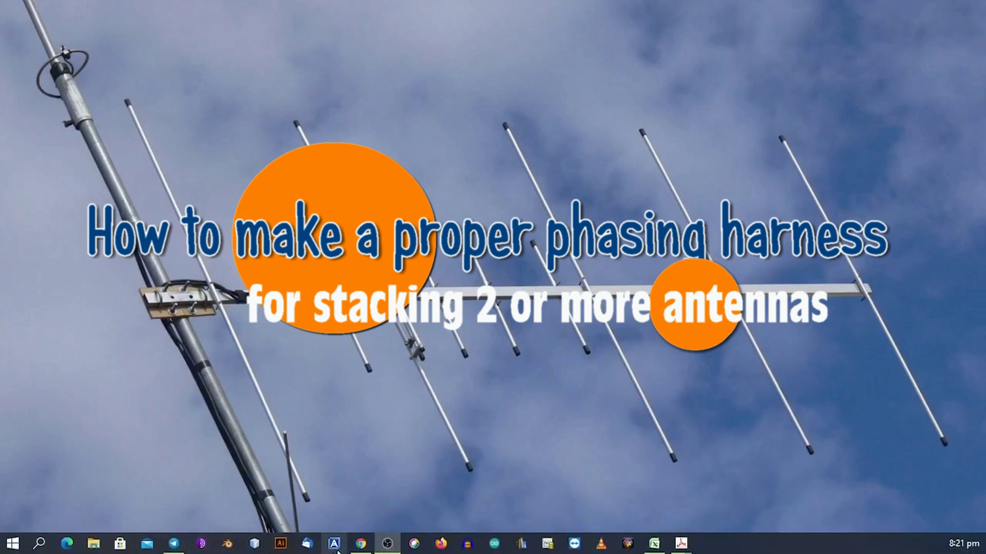
Step: Bring Chrome forward, showing Google image results for 'wavelength formula'
{"action": "left_click", "coordinate": [359, 547]}
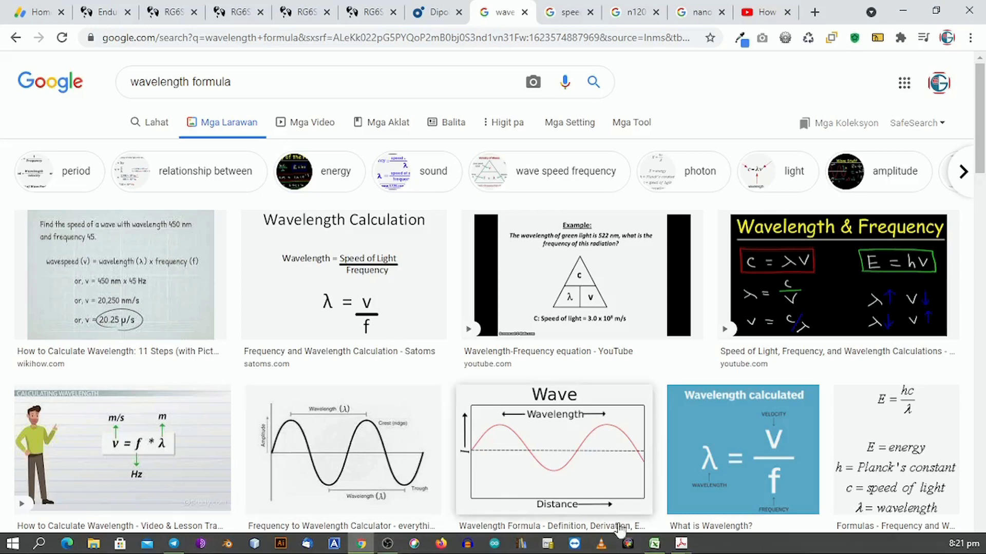
Step: Switch to the Excel phasing-harness-calculator workbook showing a 1.32 m harness at 145 MHz
{"action": "left_click", "coordinate": [656, 549]}
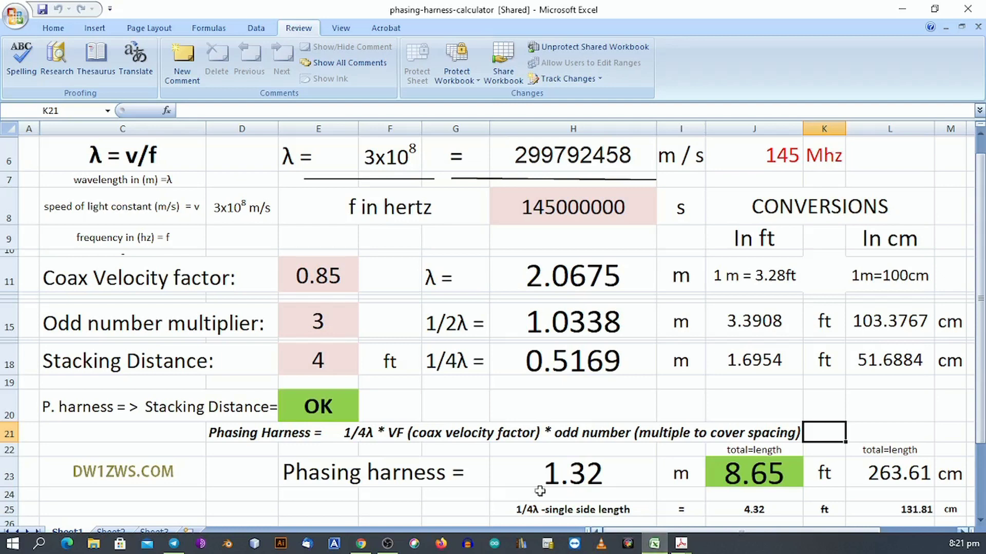
Step: Enter 1 as the odd number multiplier in E15, replacing 3
{"action": "left_click", "coordinate": [315, 321]}
{"action": "type", "text": "1"}
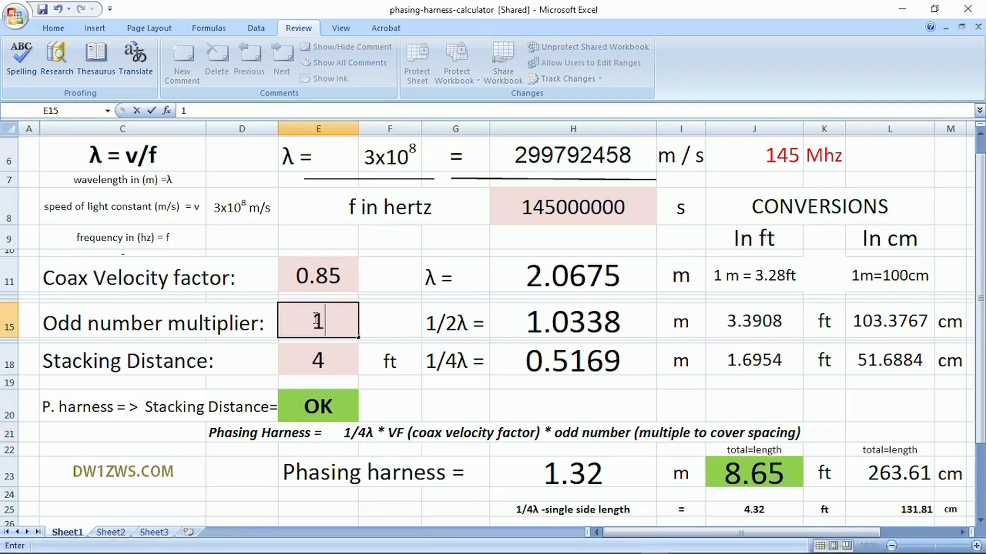
{"action": "key", "text": "Return"}
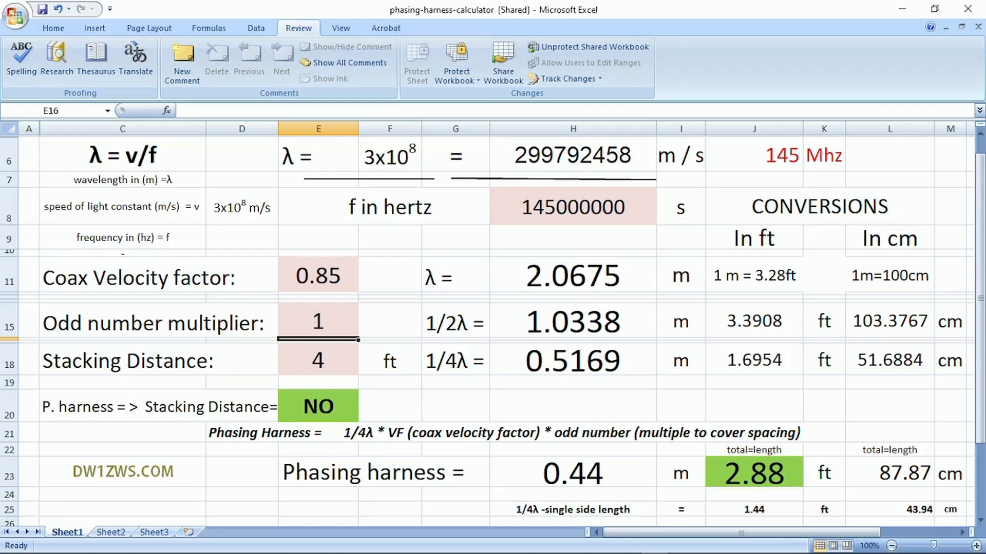
Step: Browse the n1201sa and nanovna analyzer image results in Chrome, then minimize the browser
{"action": "left_click", "coordinate": [361, 544]}
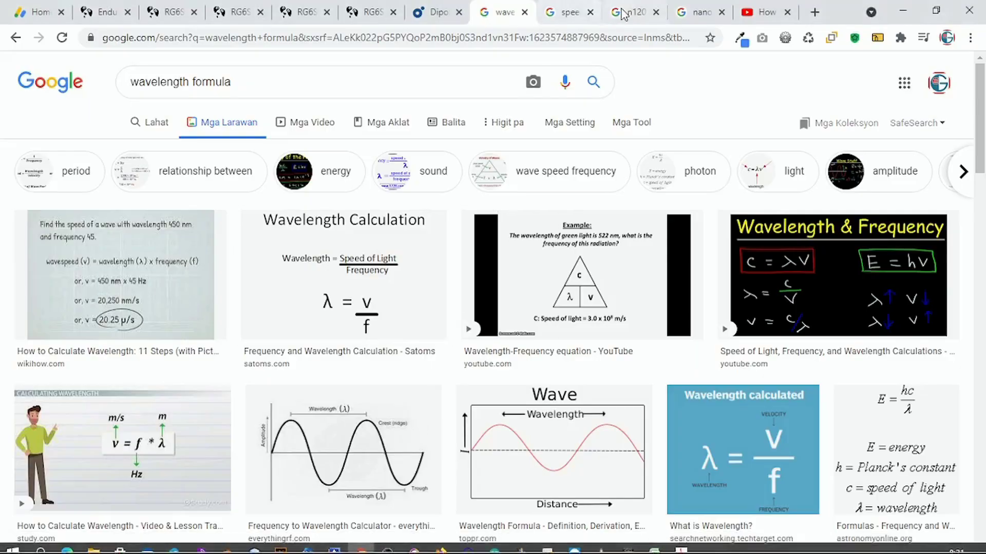
{"action": "left_click", "coordinate": [635, 11]}
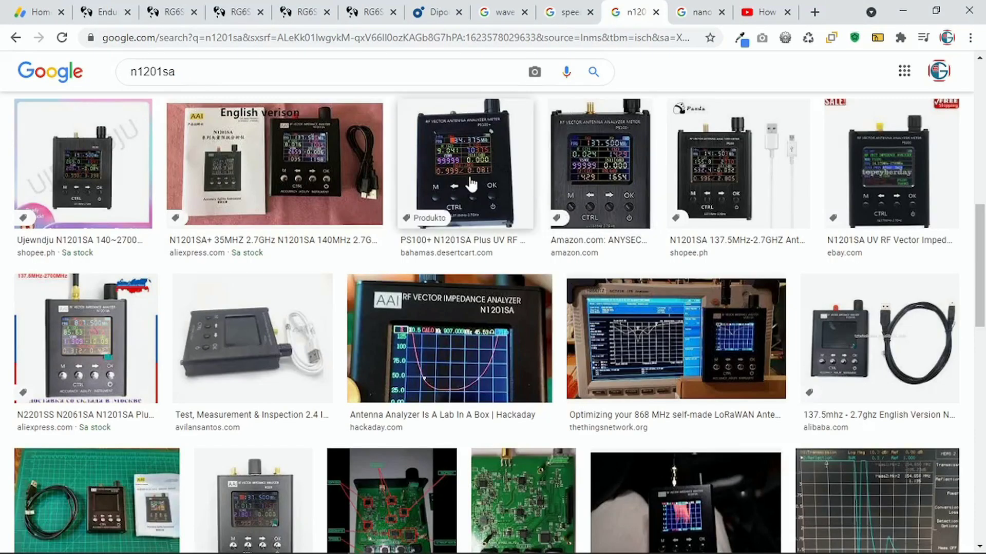
{"action": "left_click", "coordinate": [678, 13]}
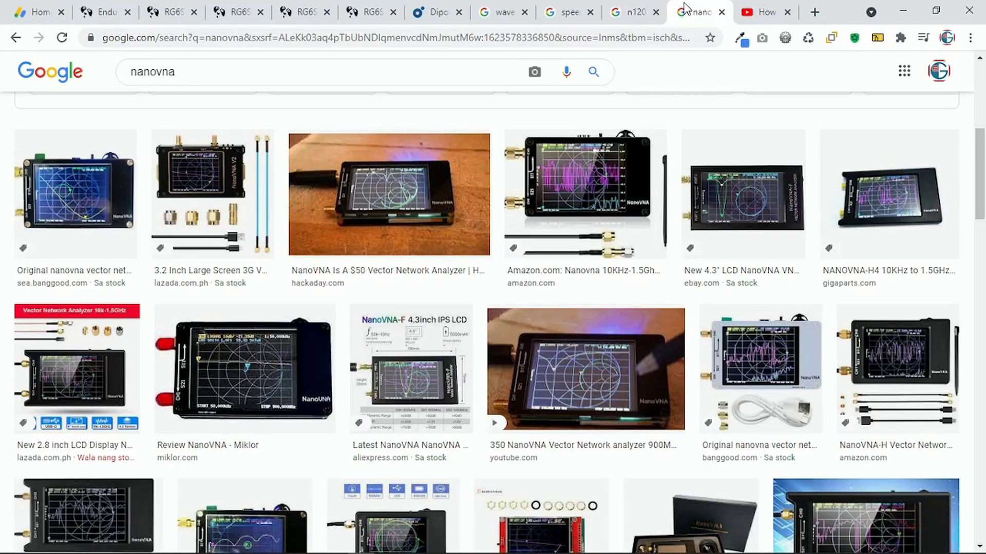
{"action": "left_click", "coordinate": [907, 15]}
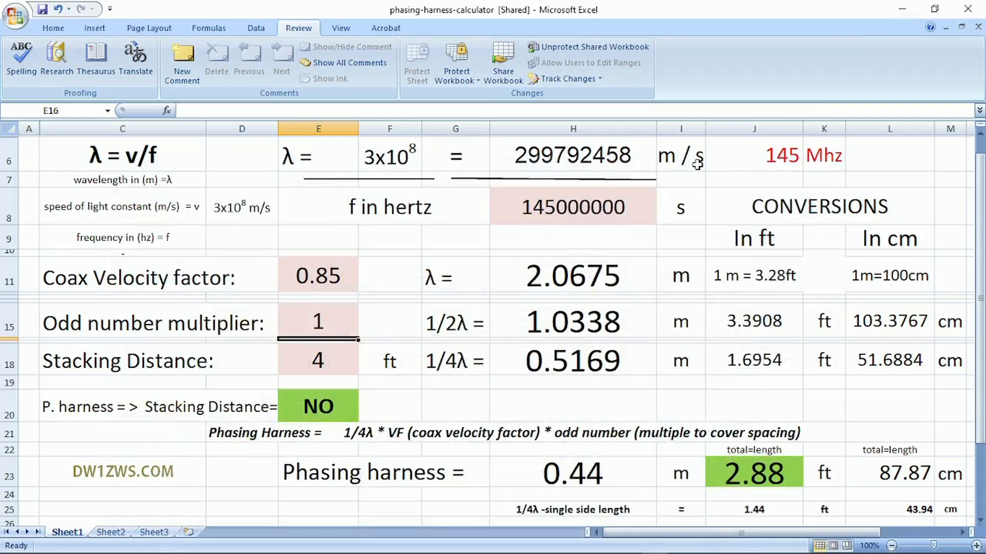
{"action": "left_click", "coordinate": [407, 267]}
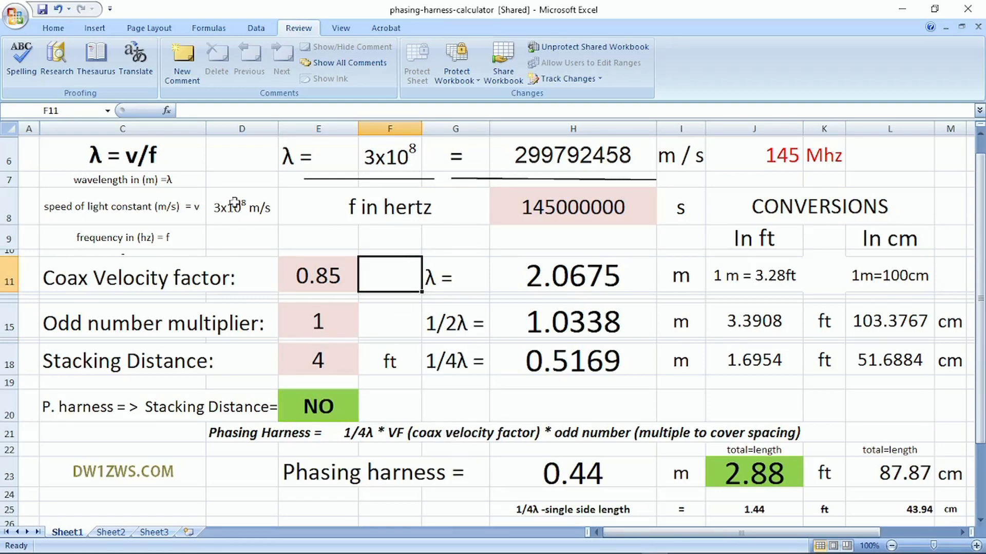
{"action": "left_click", "coordinate": [158, 174]}
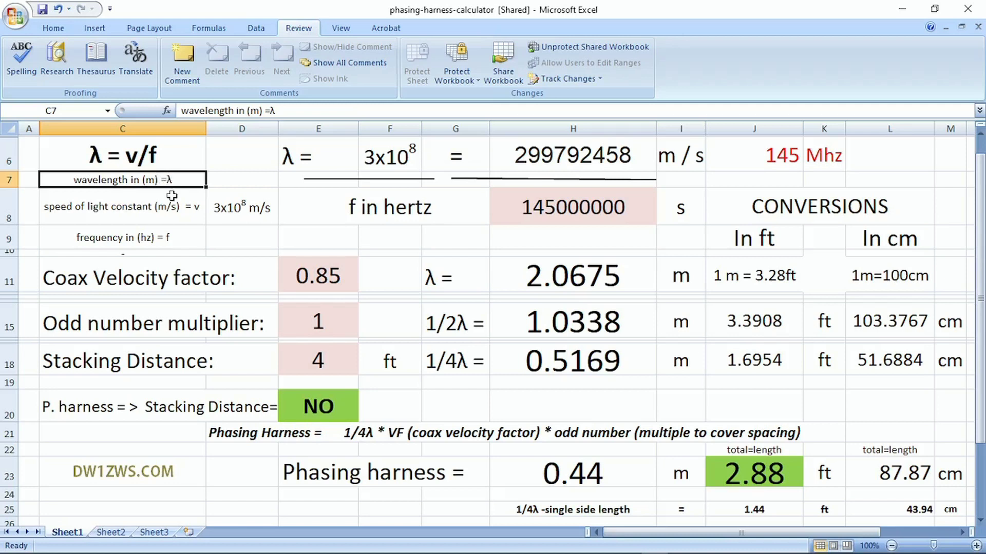
{"action": "left_click", "coordinate": [147, 207]}
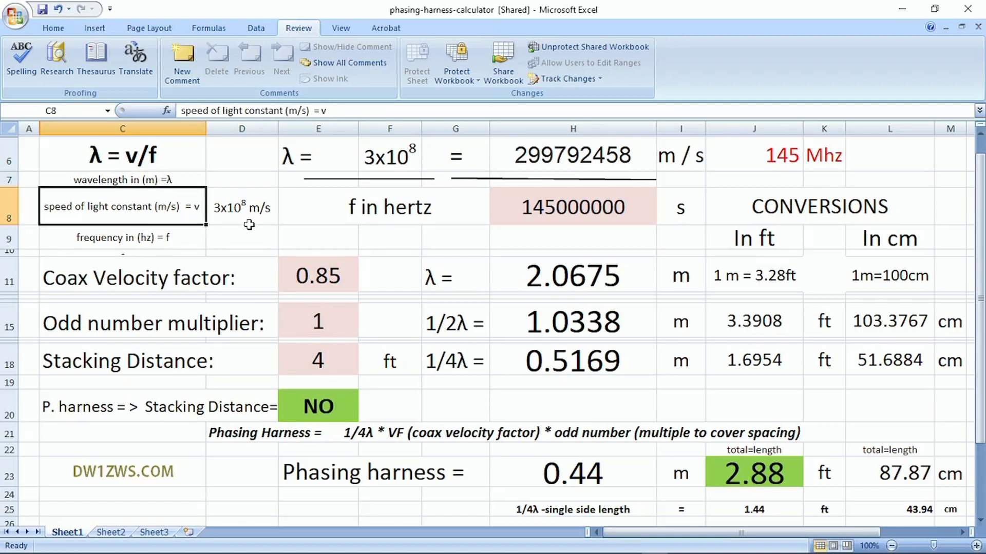
{"action": "left_click", "coordinate": [152, 241]}
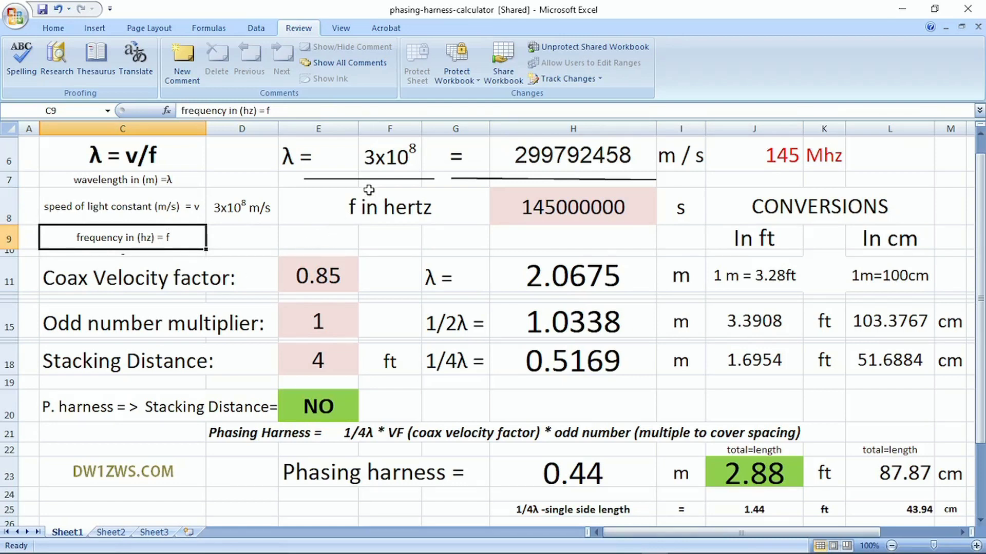
{"action": "left_click", "coordinate": [392, 166]}
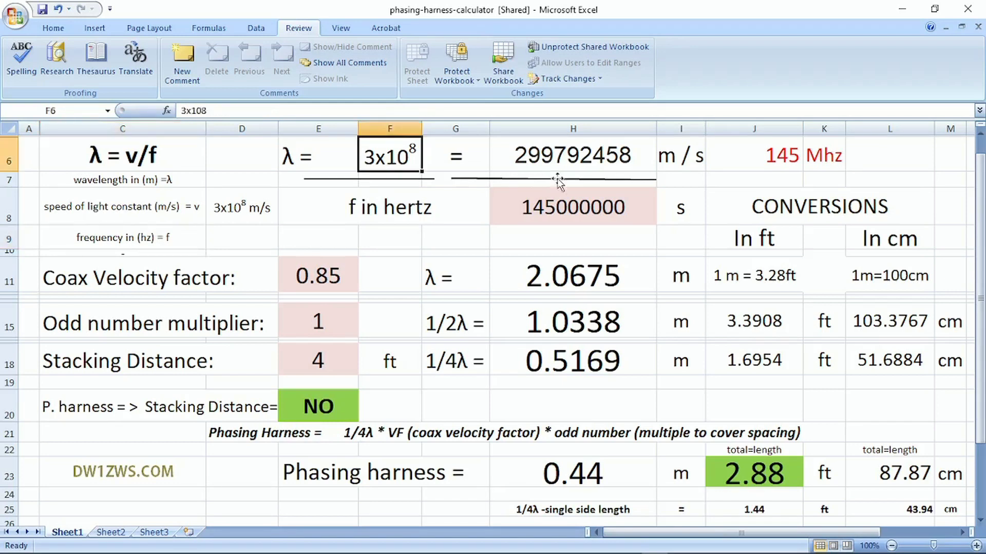
{"action": "left_click", "coordinate": [559, 220]}
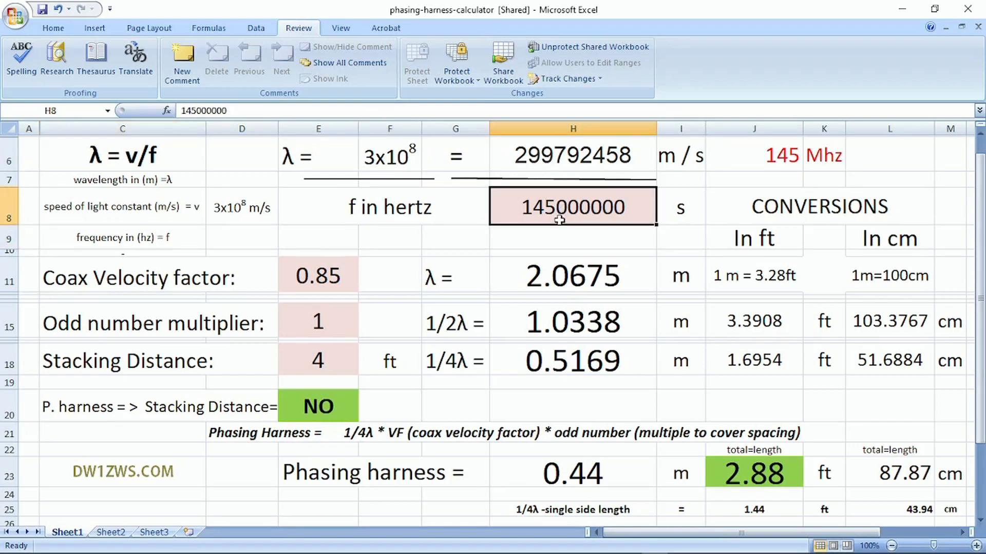
{"action": "left_click", "coordinate": [592, 155]}
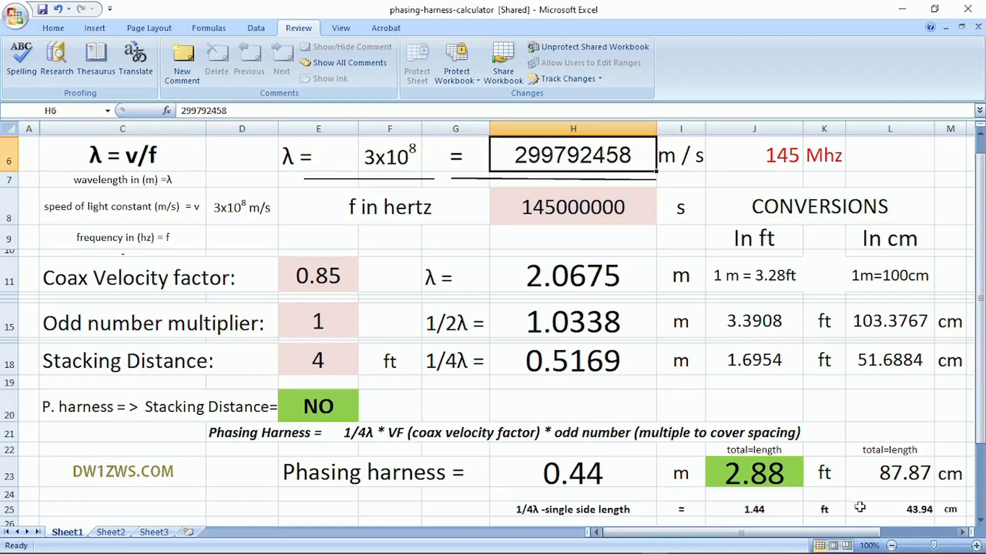
{"action": "left_click", "coordinate": [762, 479]}
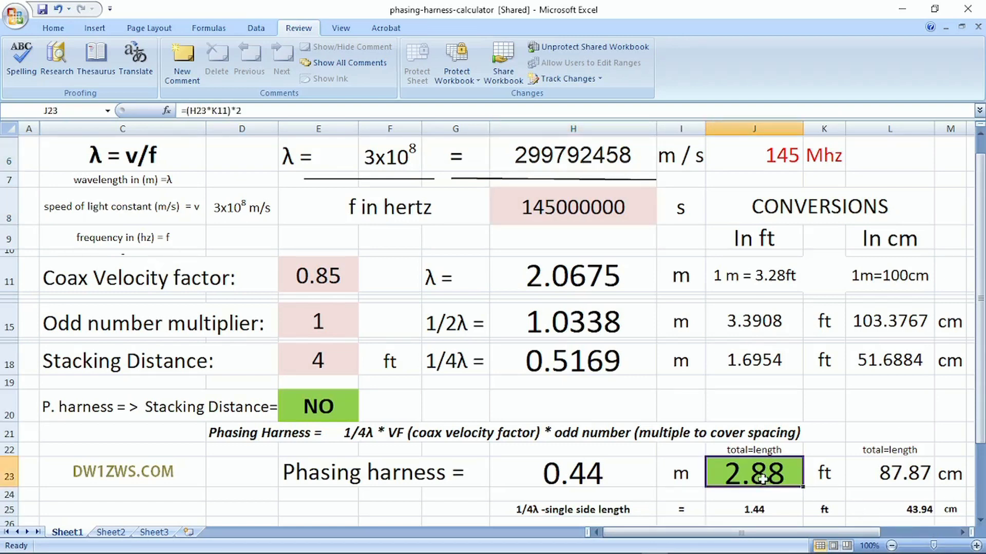
{"action": "left_click", "coordinate": [291, 400]}
{"action": "left_click", "coordinate": [753, 478]}
{"action": "left_click", "coordinate": [325, 408]}
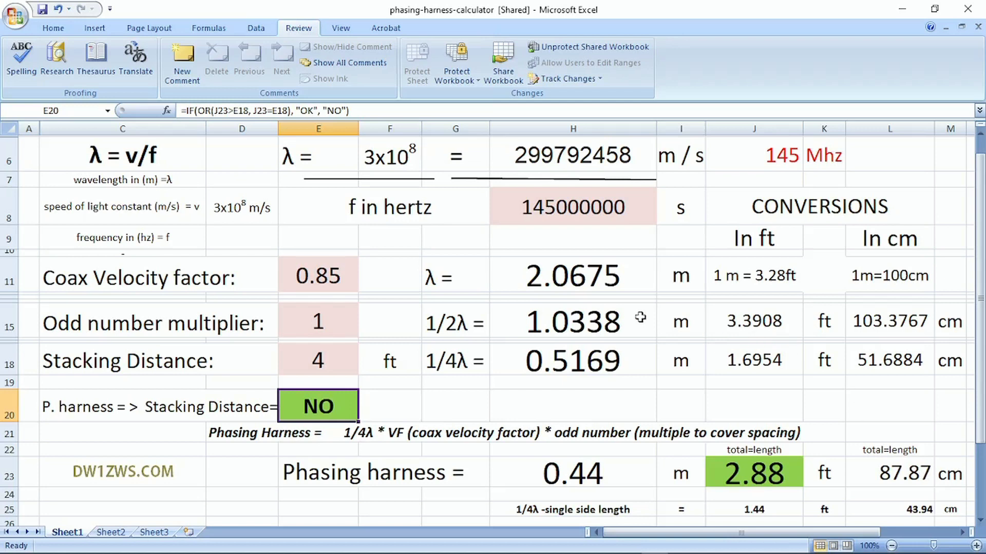
{"action": "mouse_move", "coordinate": [361, 552]}
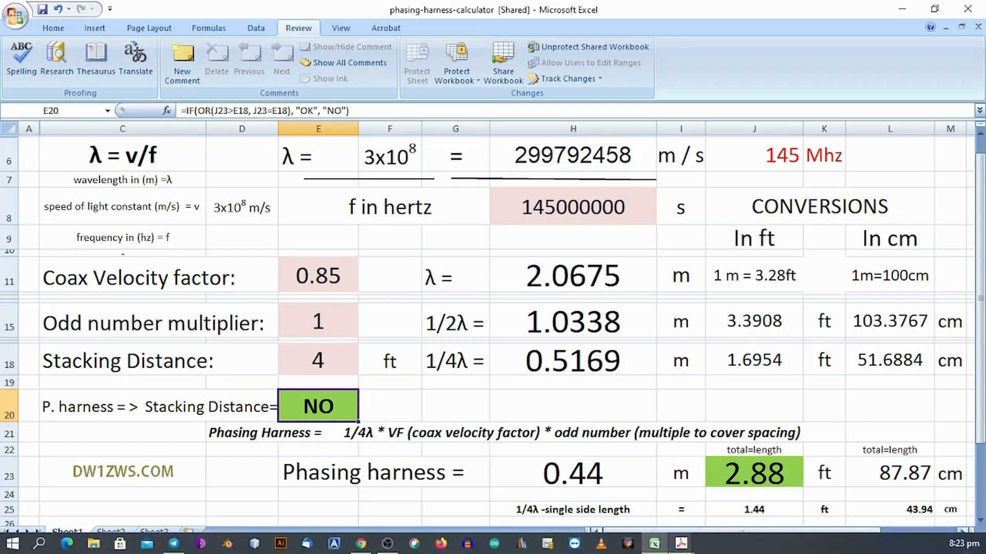
{"action": "mouse_move", "coordinate": [680, 543]}
{"action": "left_click", "coordinate": [743, 529]}
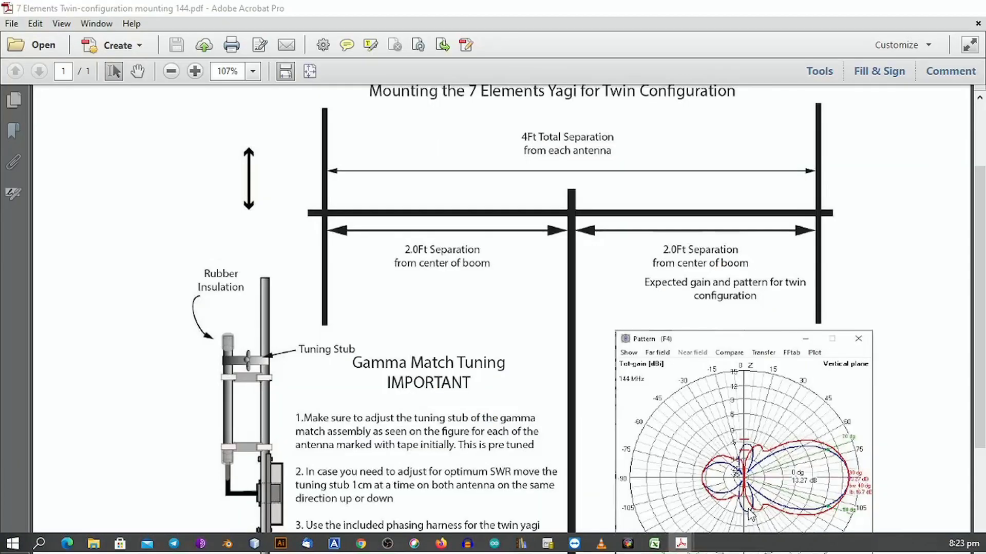
{"action": "scroll", "coordinate": [746, 507], "scroll_direction": "up", "scroll_amount": 1}
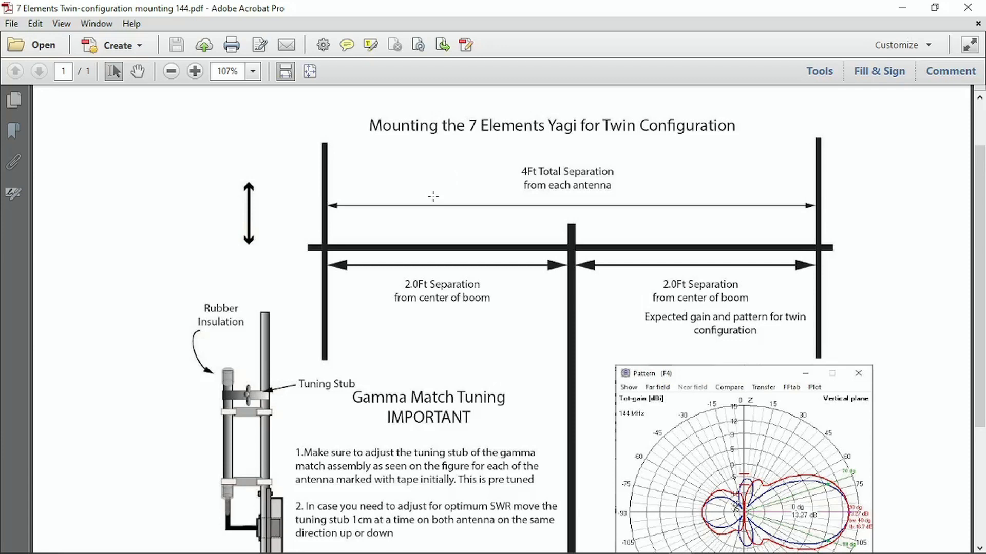
{"action": "scroll", "coordinate": [588, 284], "scroll_direction": "down", "scroll_amount": 1}
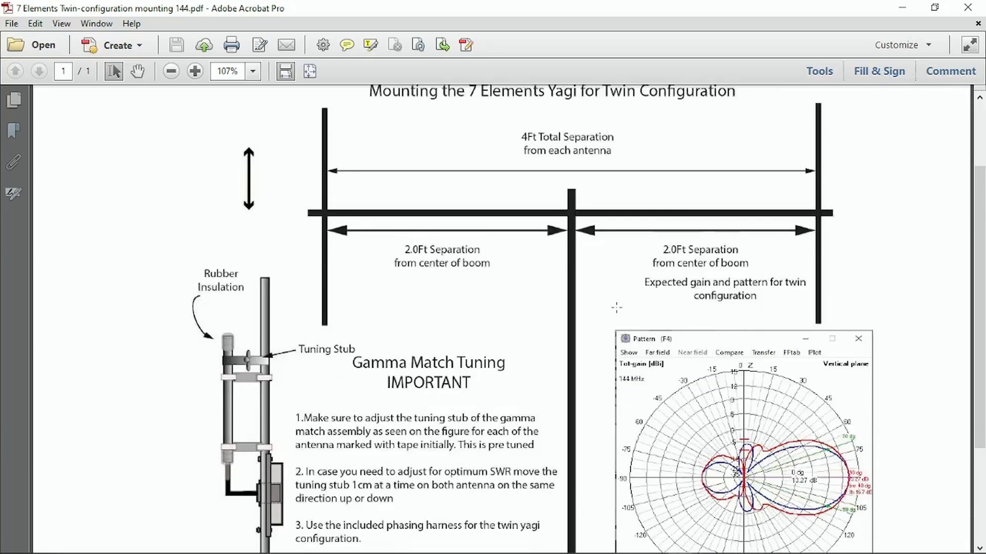
{"action": "scroll", "coordinate": [616, 307], "scroll_direction": "down", "scroll_amount": 2}
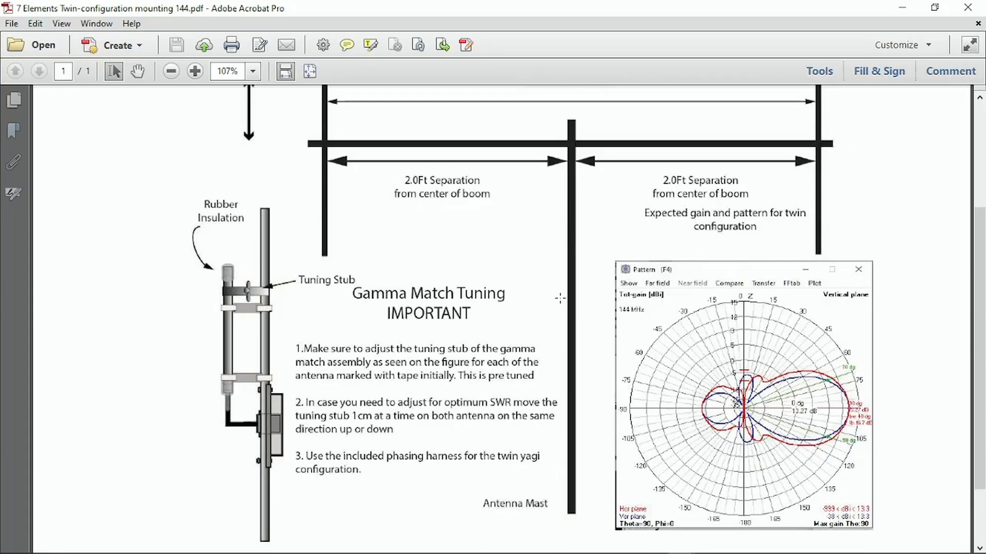
{"action": "scroll", "coordinate": [682, 254], "scroll_direction": "up", "scroll_amount": 1}
{"action": "scroll", "coordinate": [902, 462], "scroll_direction": "down", "scroll_amount": 1}
{"action": "left_click", "coordinate": [901, 8]}
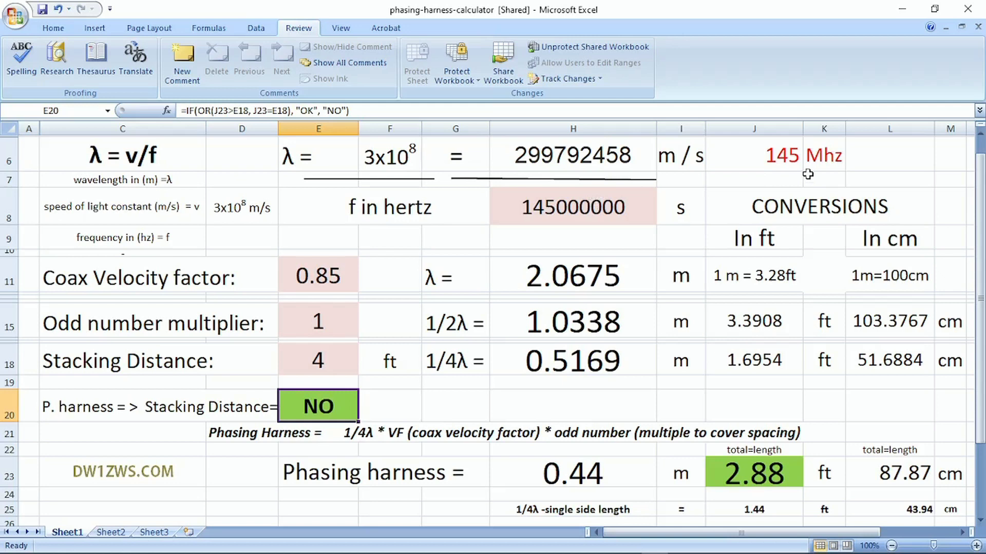
{"action": "left_click", "coordinate": [310, 264]}
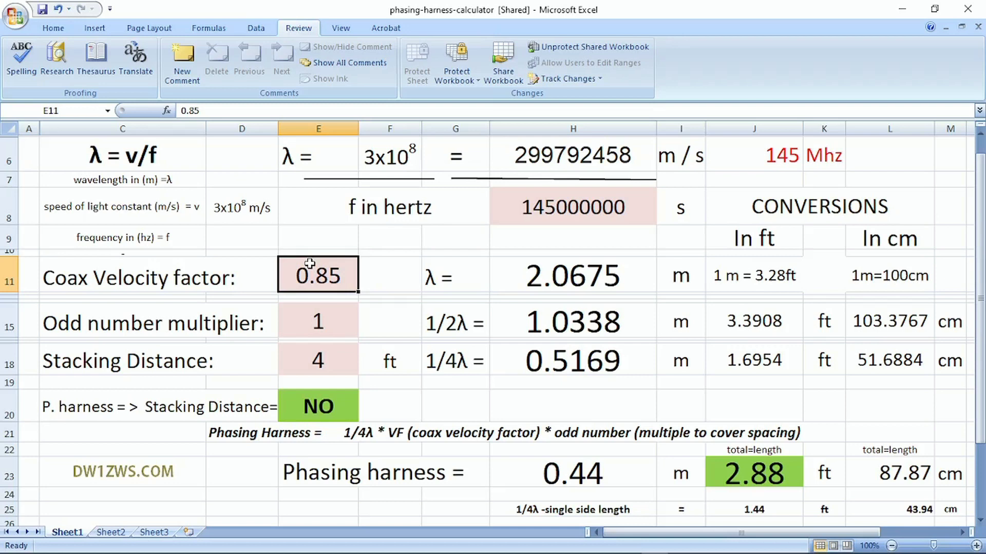
{"action": "left_click", "coordinate": [302, 313]}
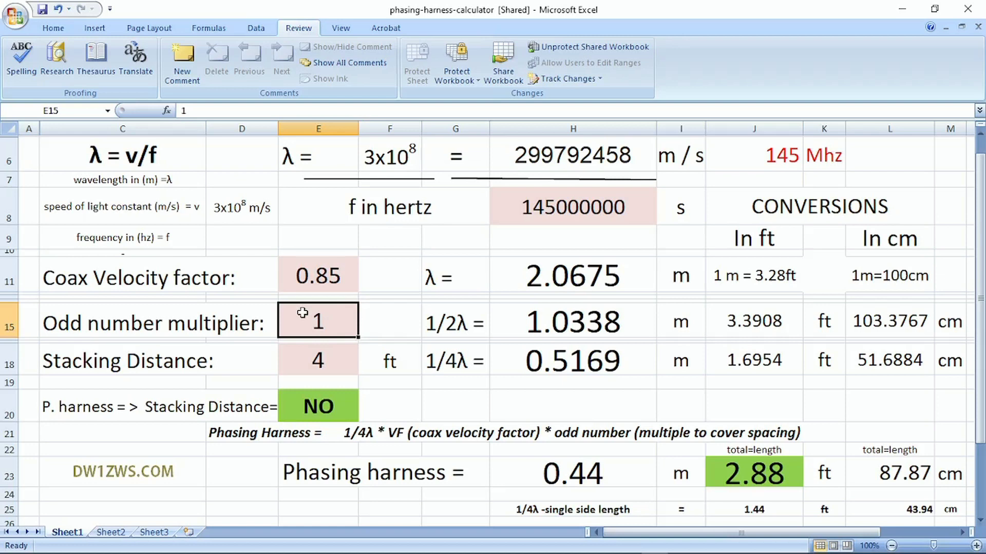
{"action": "left_click", "coordinate": [329, 372]}
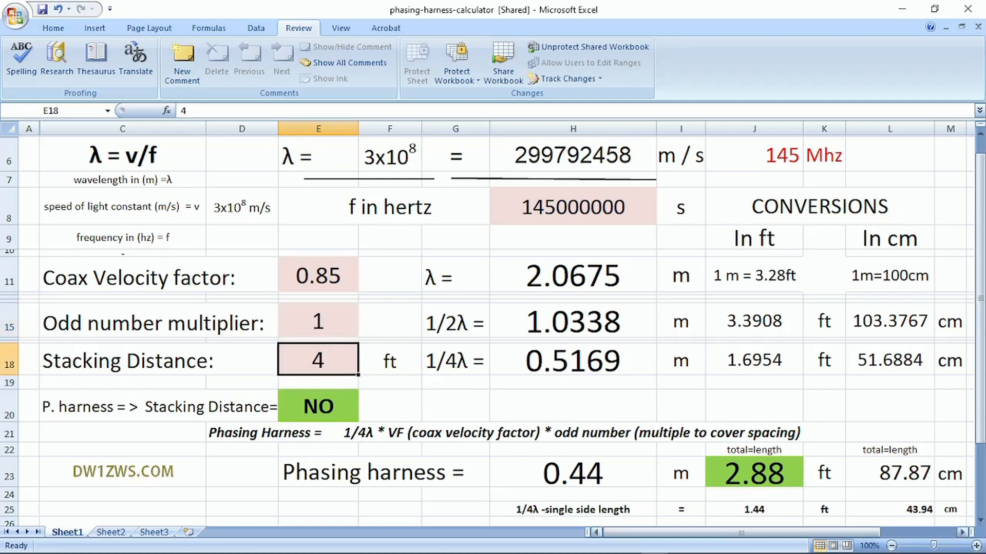
{"action": "left_click", "coordinate": [681, 543]}
{"action": "left_click", "coordinate": [711, 523]}
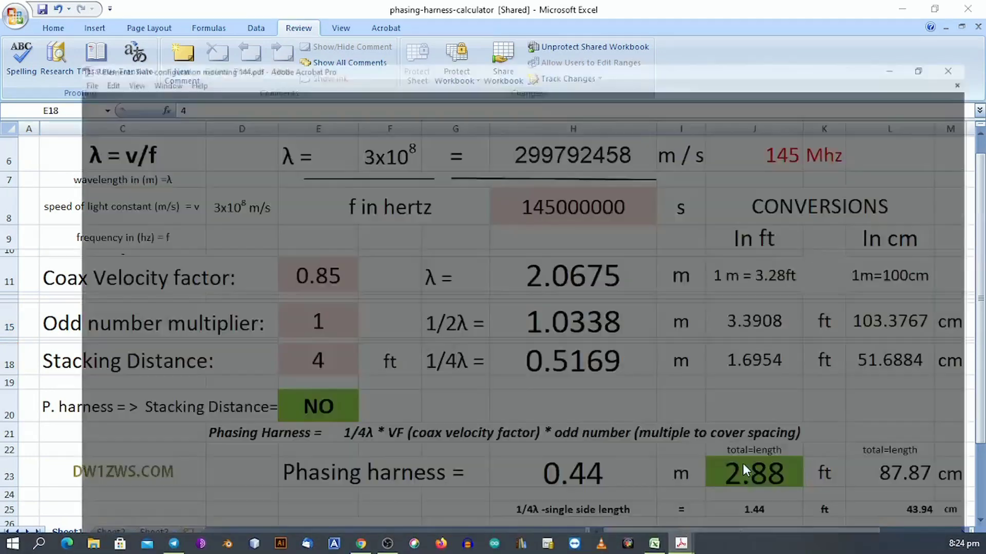
{"action": "scroll", "coordinate": [508, 318], "scroll_direction": "up", "scroll_amount": 1}
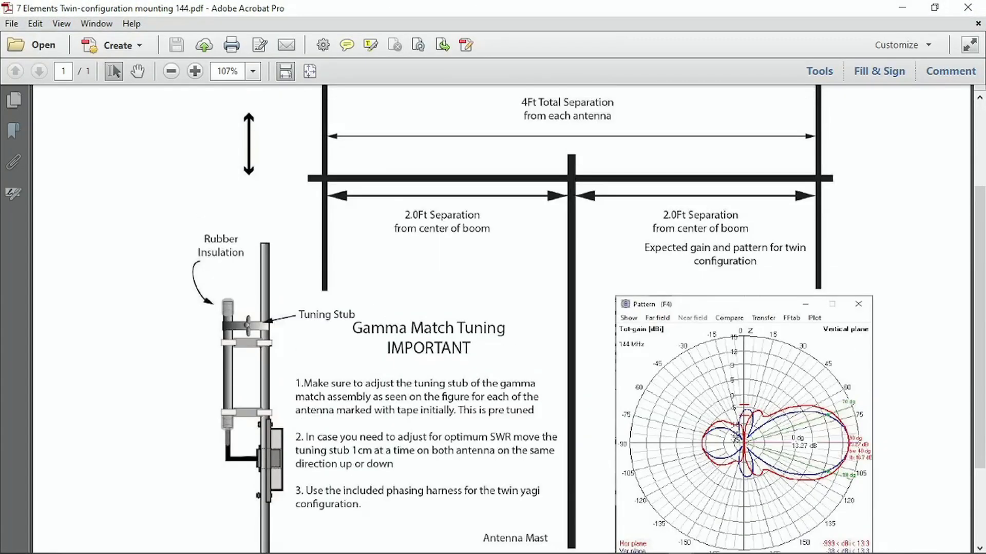
{"action": "scroll", "coordinate": [576, 170], "scroll_direction": "up", "scroll_amount": 1}
{"action": "left_click", "coordinate": [902, 7]}
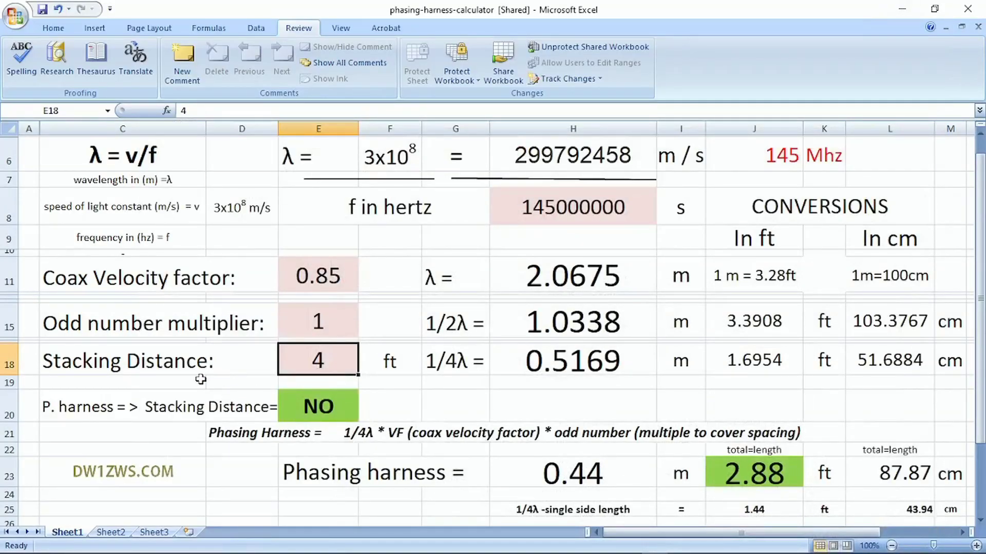
{"action": "mouse_move", "coordinate": [313, 553]}
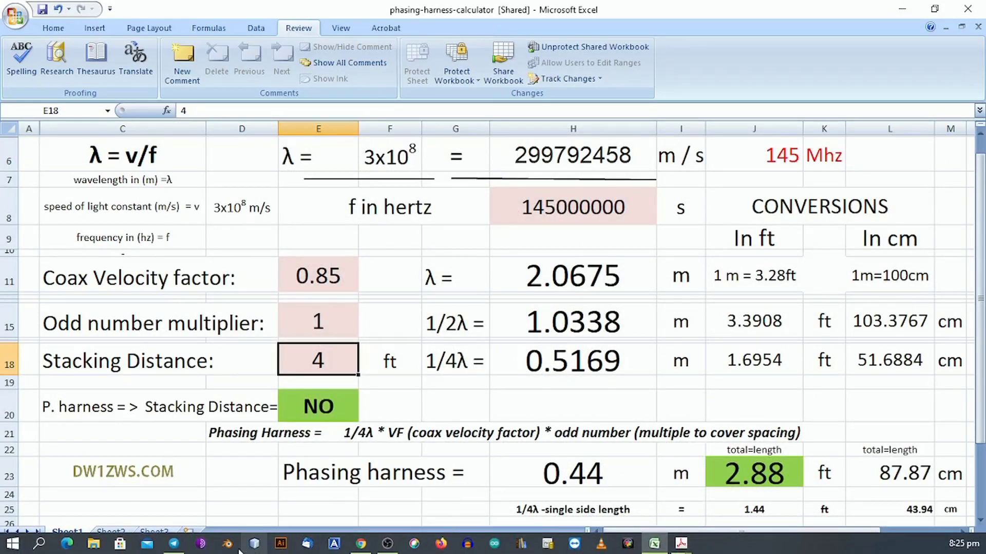
{"action": "left_click", "coordinate": [361, 544]}
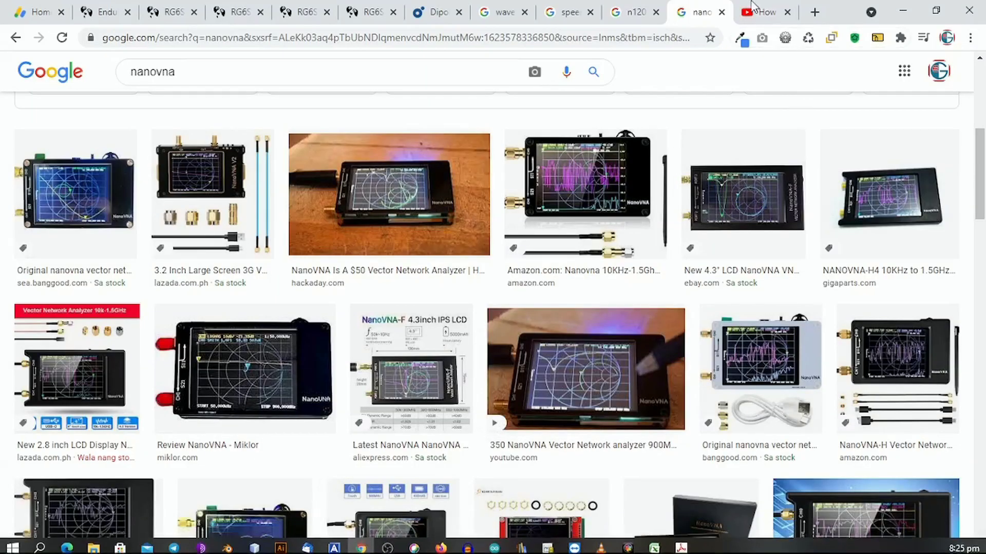
Step: Show the stacking-distance YouTube video, select its title, and close four duplicate RG6 tabs
{"action": "key", "text": "ctrl+Tab"}
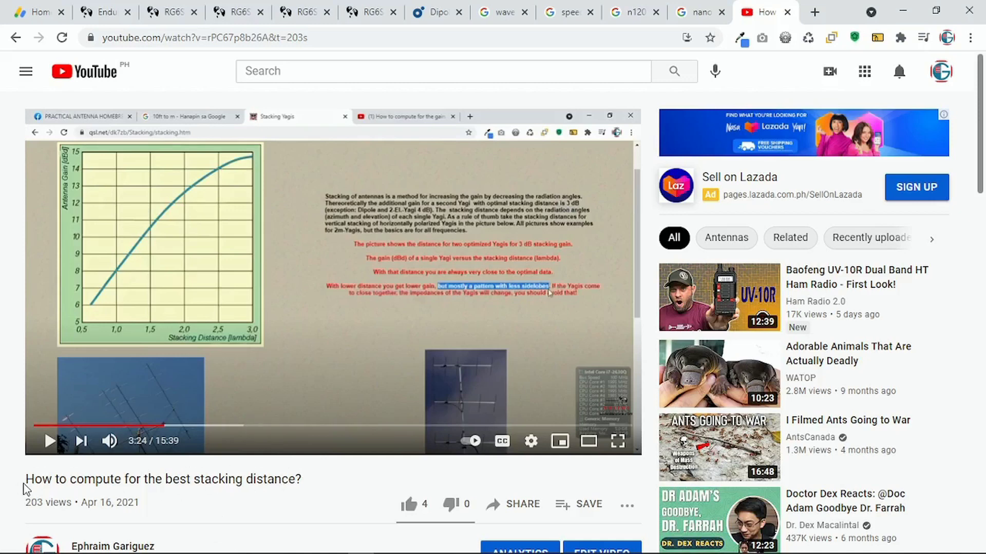
{"action": "left_click_drag", "start_coordinate": [308, 482], "coordinate": [10, 485]}
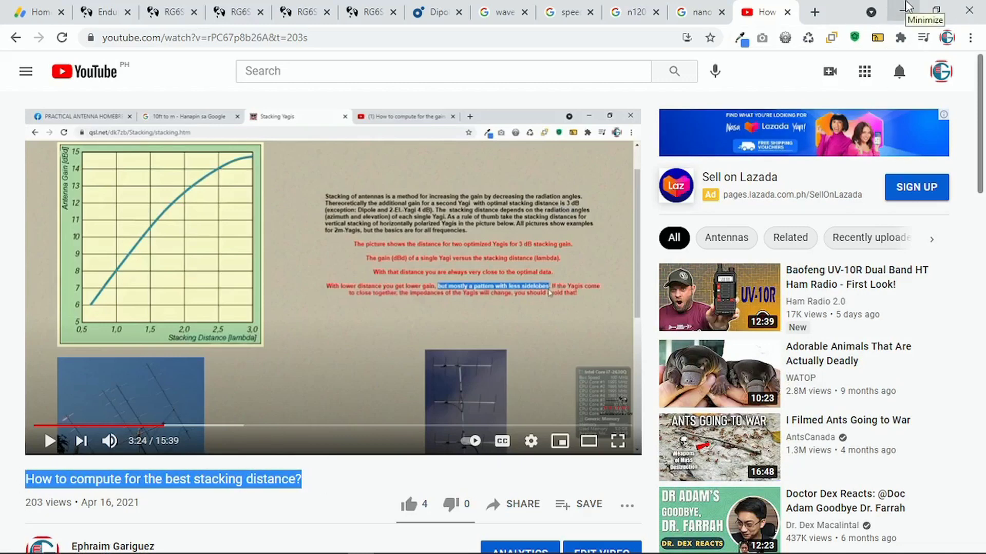
{"action": "left_click", "coordinate": [194, 12]}
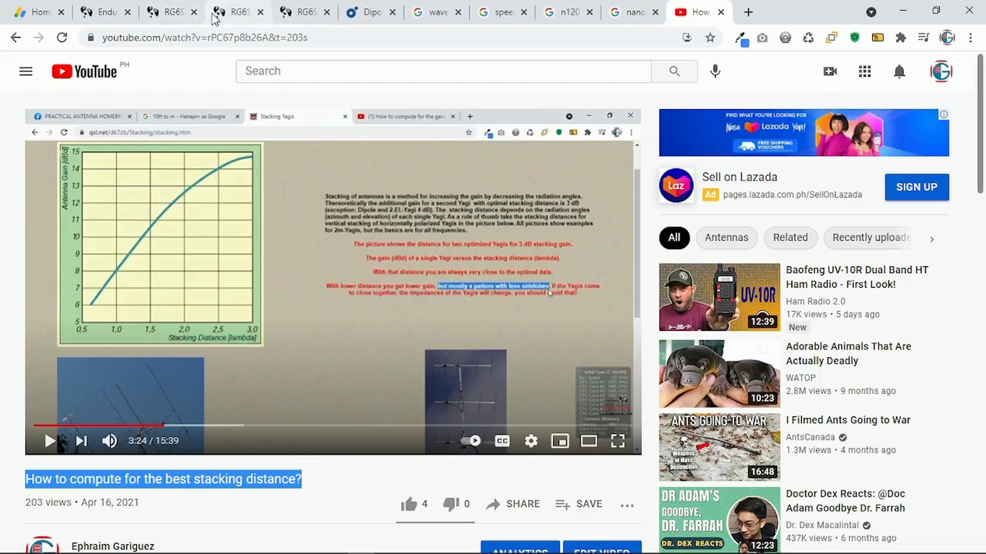
{"action": "left_click", "coordinate": [194, 12]}
{"action": "left_click", "coordinate": [194, 12]}
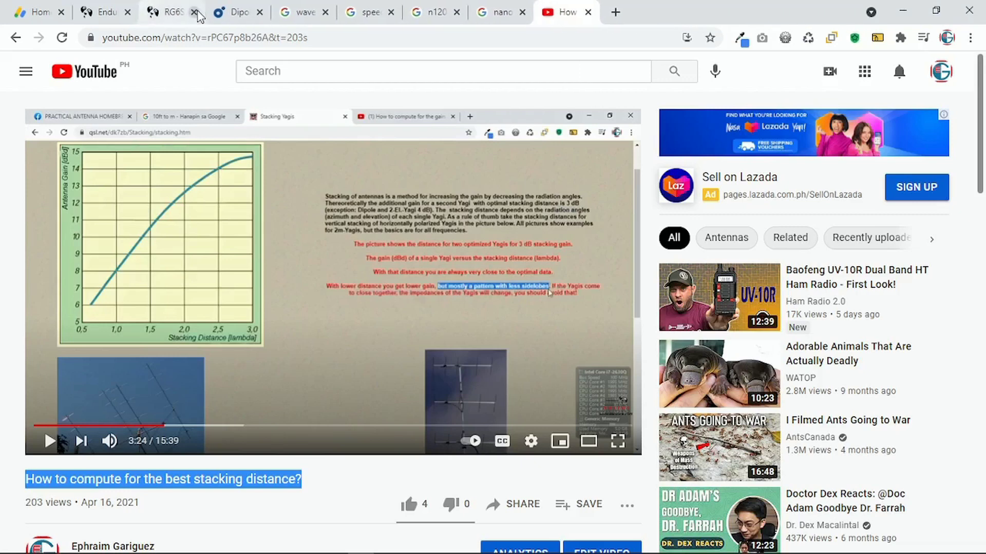
{"action": "left_click", "coordinate": [194, 12]}
Step: Scroll the Endura 75 Ohm RG59 coax page to its features and open the datasheet PDF
{"action": "left_click", "coordinate": [116, 13]}
{"action": "scroll", "coordinate": [670, 297], "scroll_direction": "up", "scroll_amount": 6}
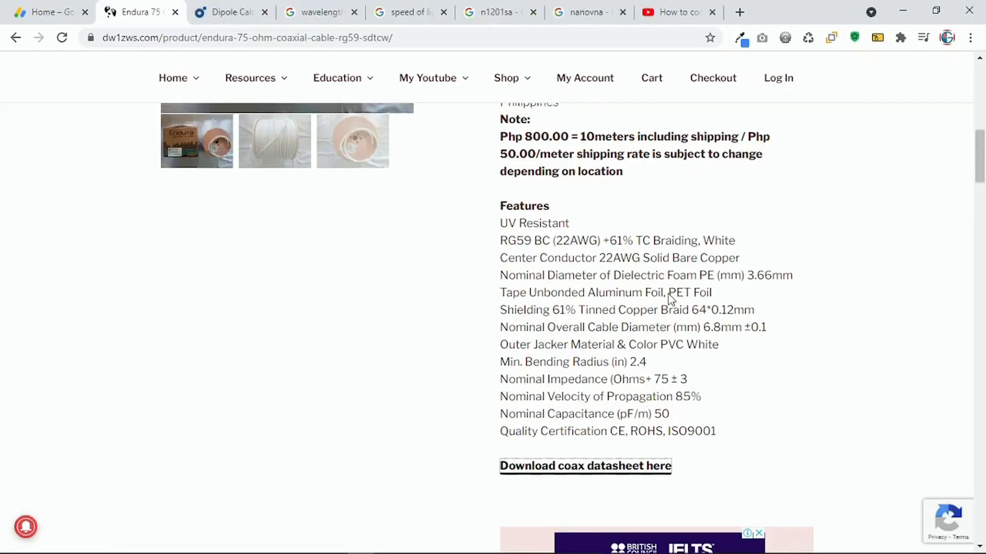
{"action": "scroll", "coordinate": [669, 296], "scroll_direction": "down", "scroll_amount": 5}
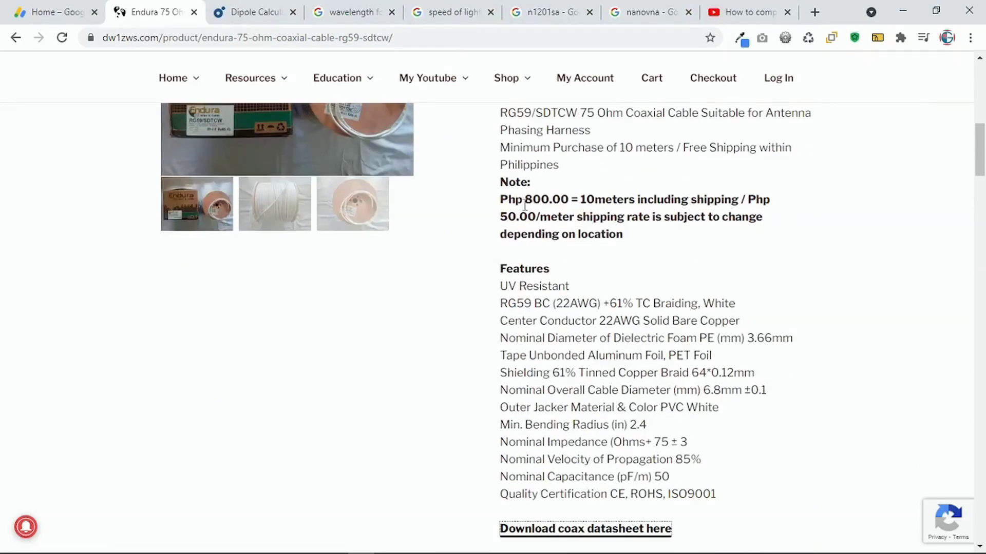
{"action": "scroll", "coordinate": [467, 216], "scroll_direction": "up", "scroll_amount": 3}
{"action": "scroll", "coordinate": [513, 313], "scroll_direction": "down", "scroll_amount": 2}
{"action": "scroll", "coordinate": [515, 316], "scroll_direction": "down", "scroll_amount": 1}
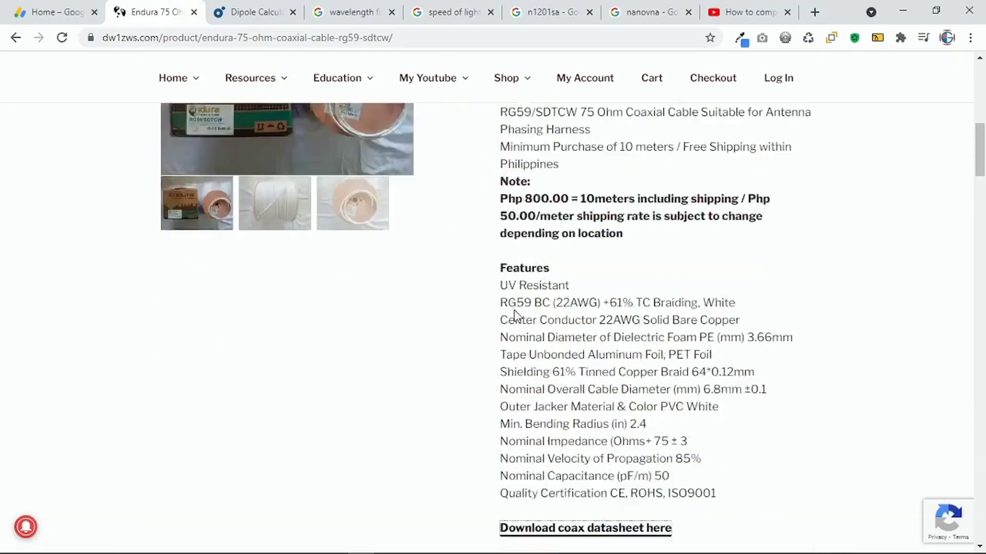
{"action": "scroll", "coordinate": [516, 310], "scroll_direction": "up", "scroll_amount": 6}
{"action": "scroll", "coordinate": [524, 329], "scroll_direction": "down", "scroll_amount": 5}
{"action": "scroll", "coordinate": [534, 348], "scroll_direction": "up", "scroll_amount": 1}
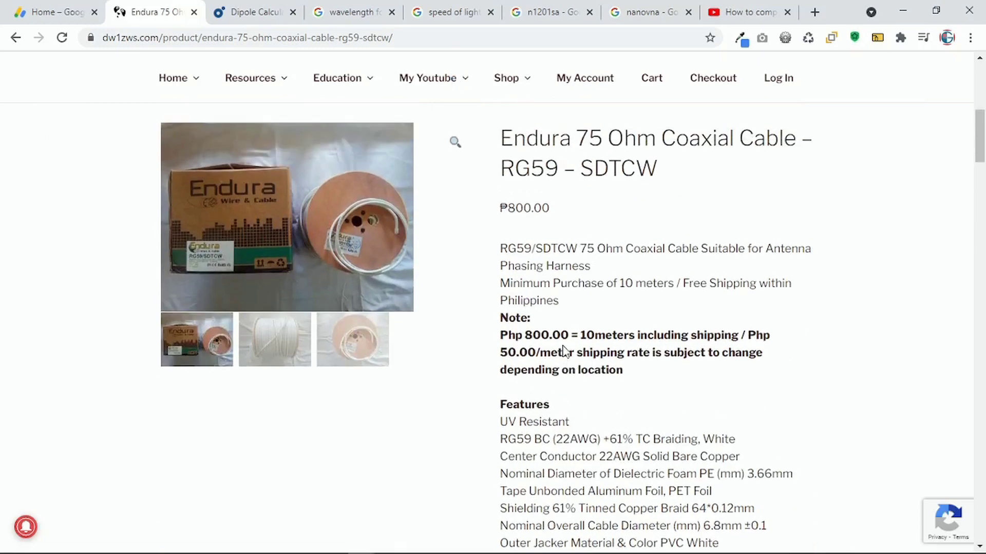
{"action": "scroll", "coordinate": [657, 339], "scroll_direction": "down", "scroll_amount": 4}
{"action": "scroll", "coordinate": [767, 328], "scroll_direction": "down", "scroll_amount": 1}
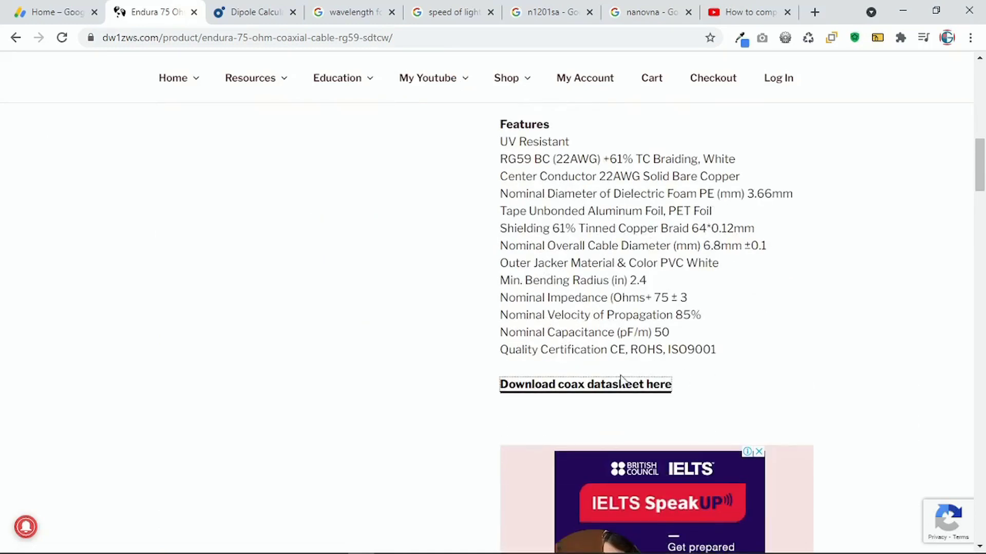
{"action": "left_click", "coordinate": [612, 383]}
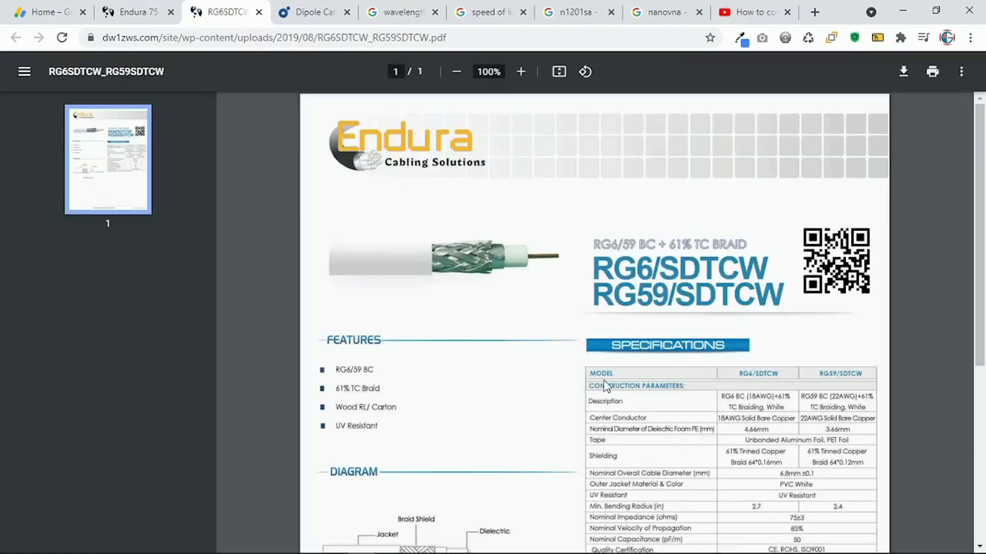
Step: Scroll the datasheet to the 85% velocity specs, then minimize Chrome back to Excel
{"action": "scroll", "coordinate": [734, 359], "scroll_direction": "down", "scroll_amount": 3}
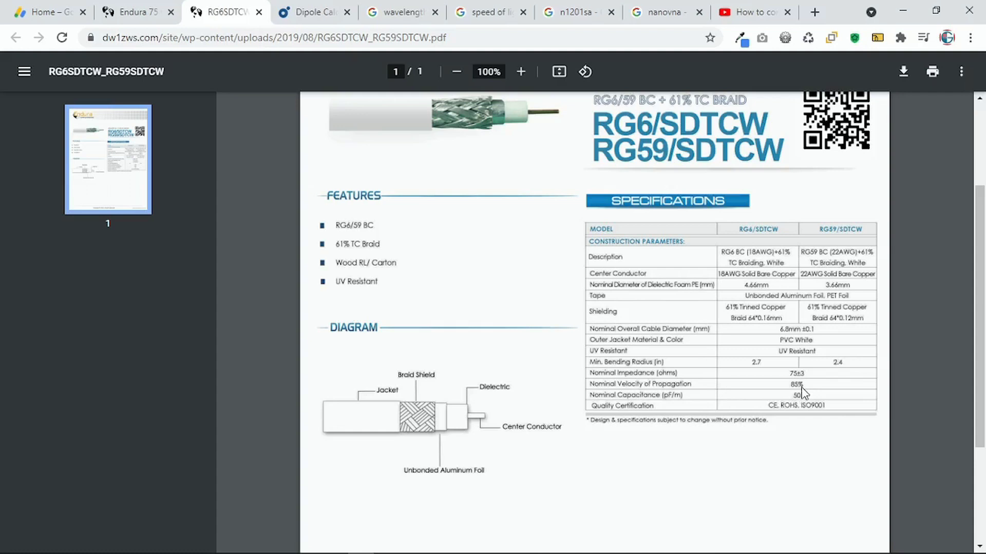
{"action": "left_click", "coordinate": [905, 13]}
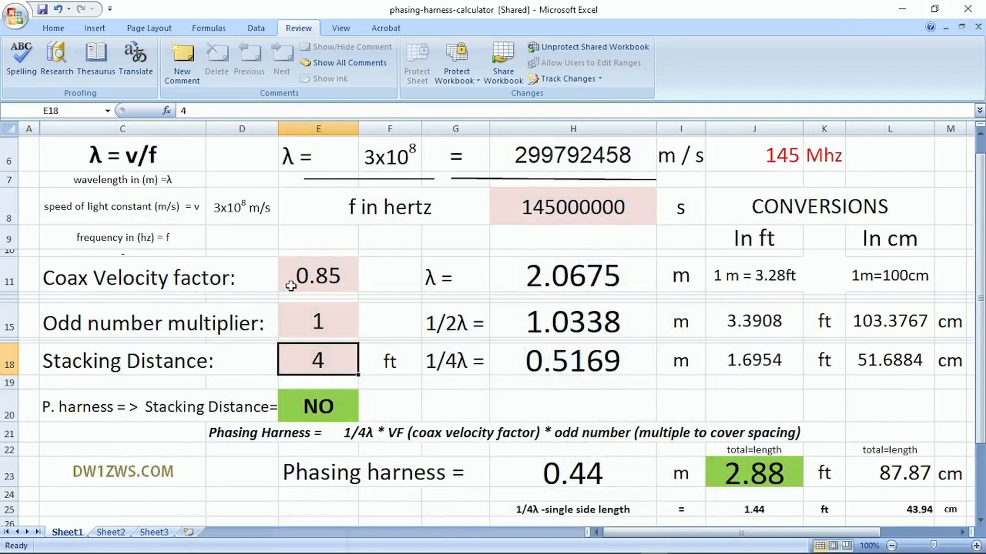
{"action": "left_click", "coordinate": [292, 285]}
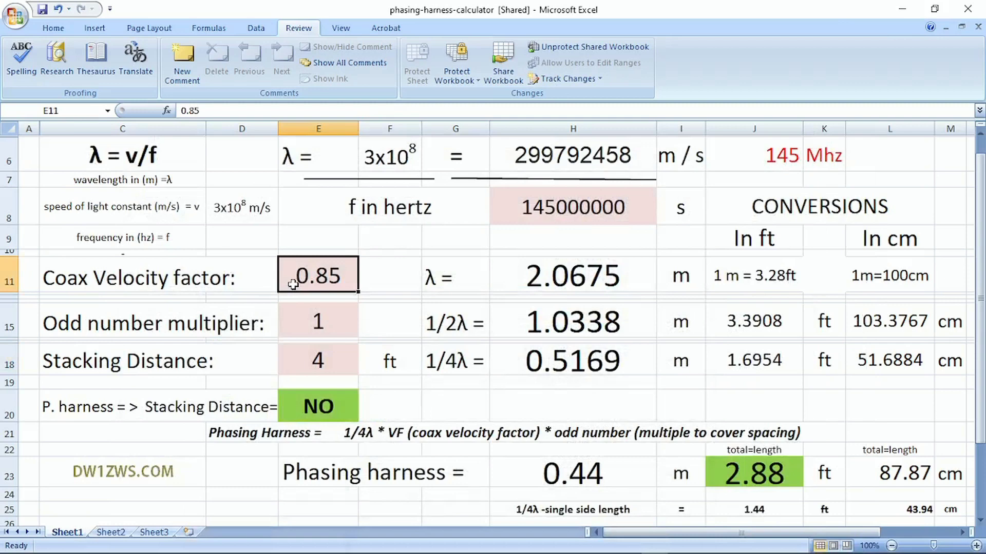
{"action": "mouse_move", "coordinate": [565, 553]}
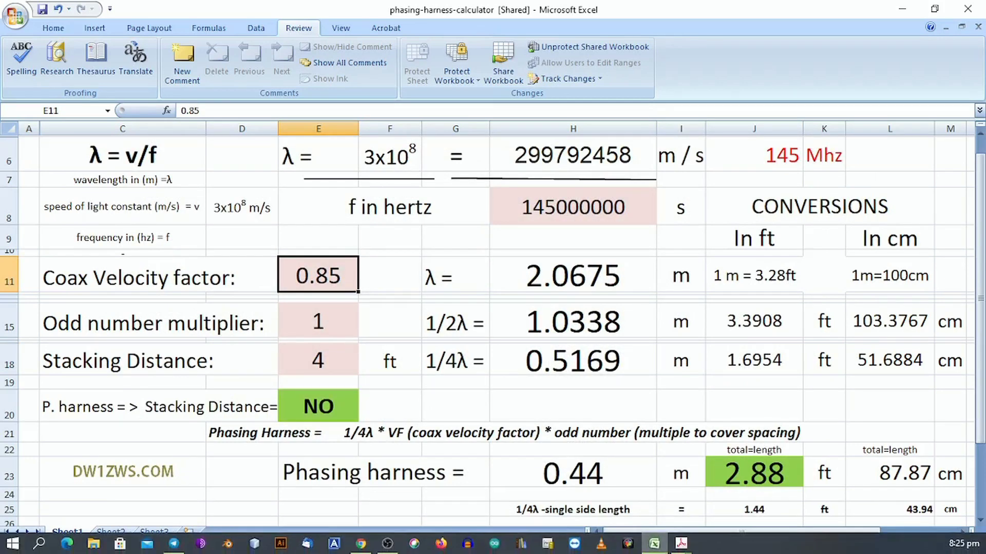
{"action": "left_click", "coordinate": [681, 544]}
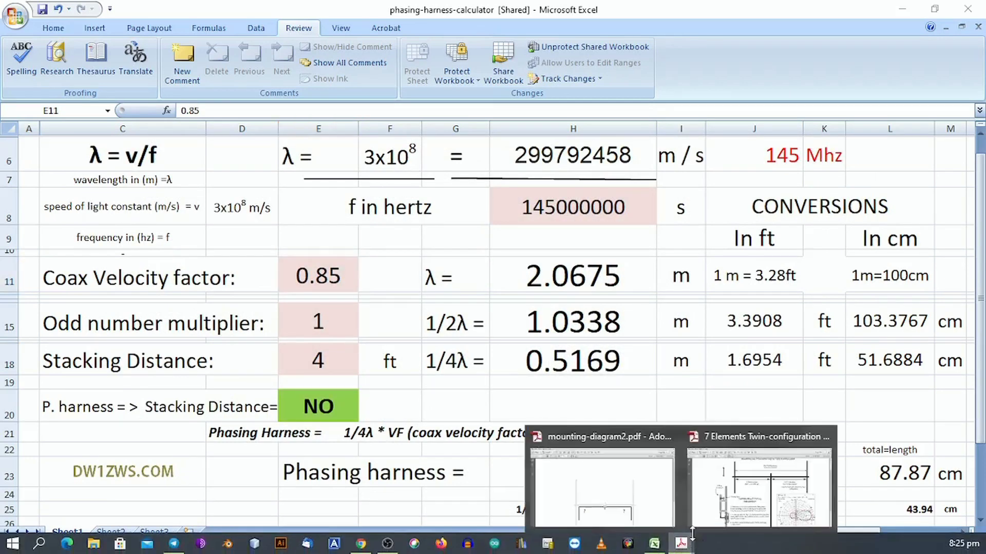
{"action": "left_click", "coordinate": [743, 495]}
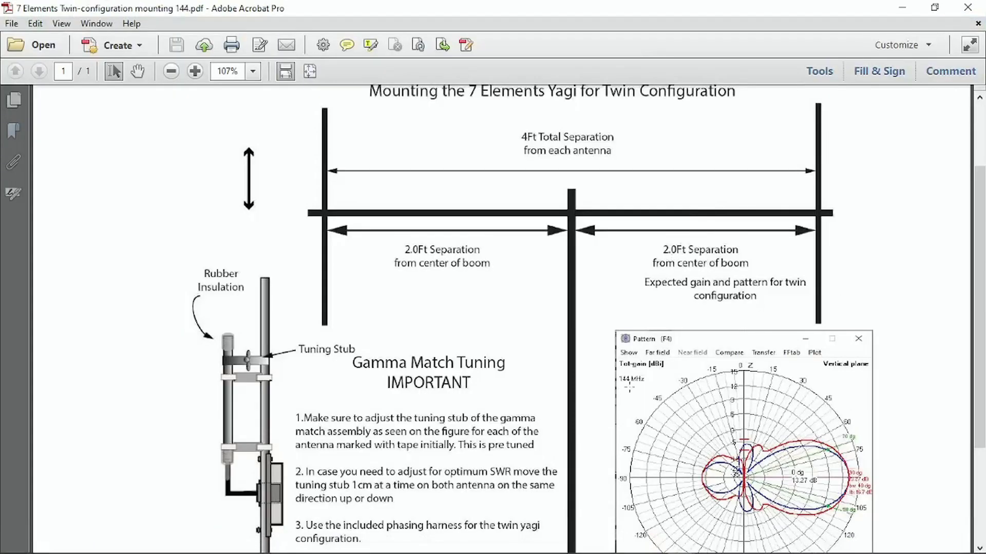
{"action": "left_click", "coordinate": [901, 8]}
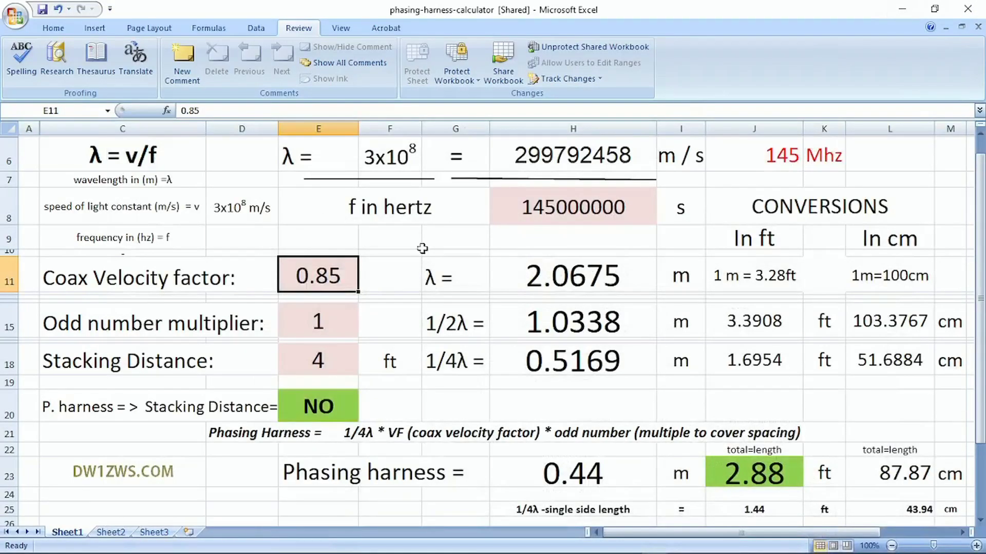
{"action": "left_click", "coordinate": [328, 329]}
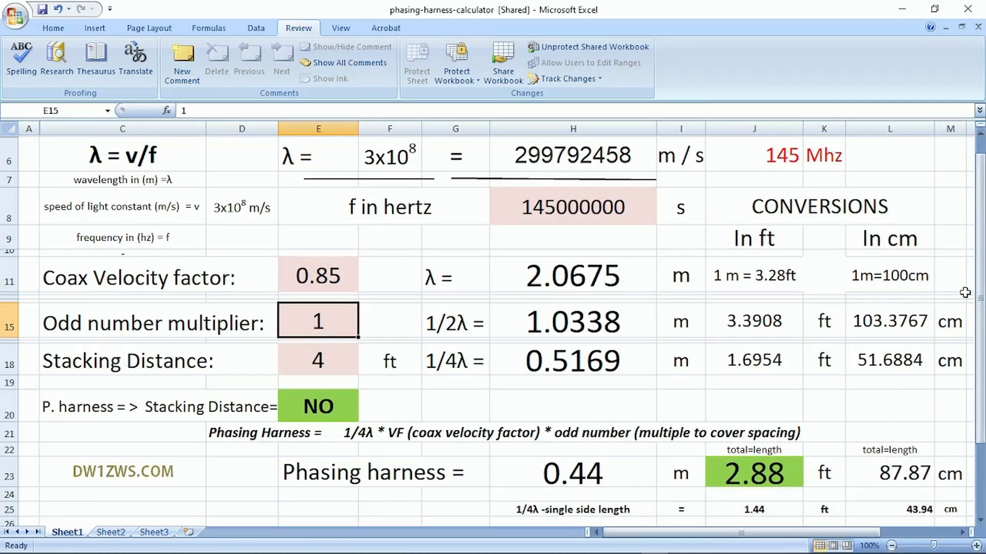
{"action": "left_click", "coordinate": [595, 212]}
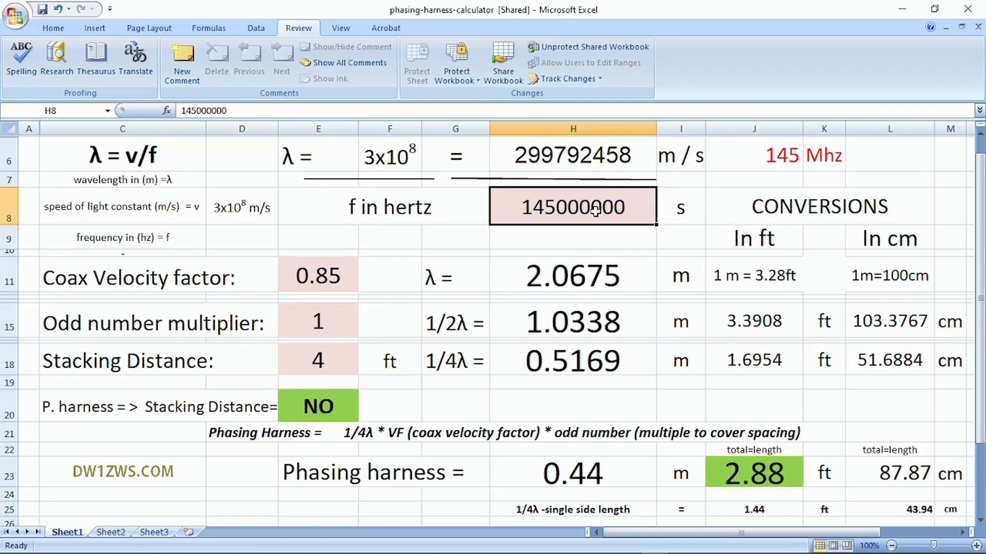
{"action": "type", "text": "144"}
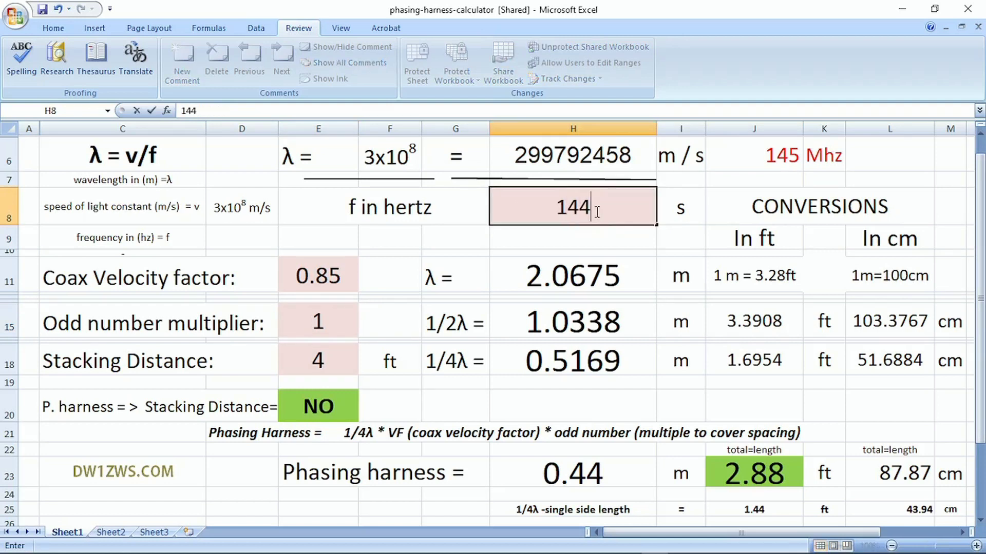
{"action": "type", "text": "000000"}
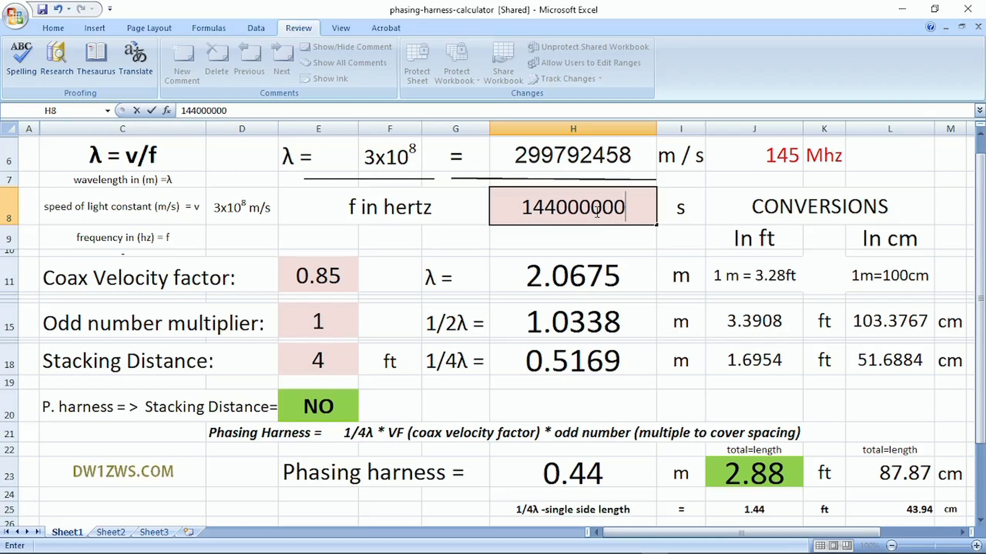
{"action": "key", "text": "Return"}
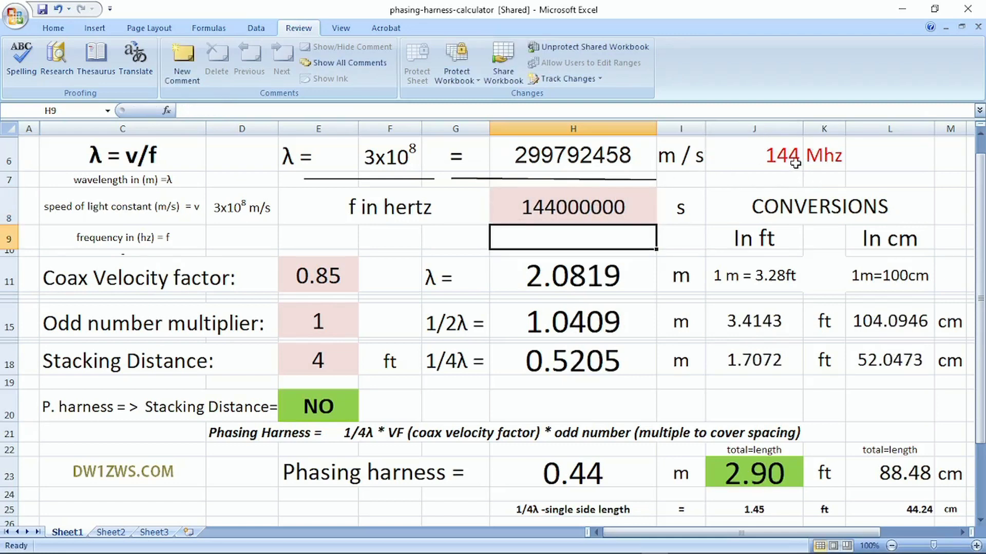
{"action": "left_click", "coordinate": [621, 203]}
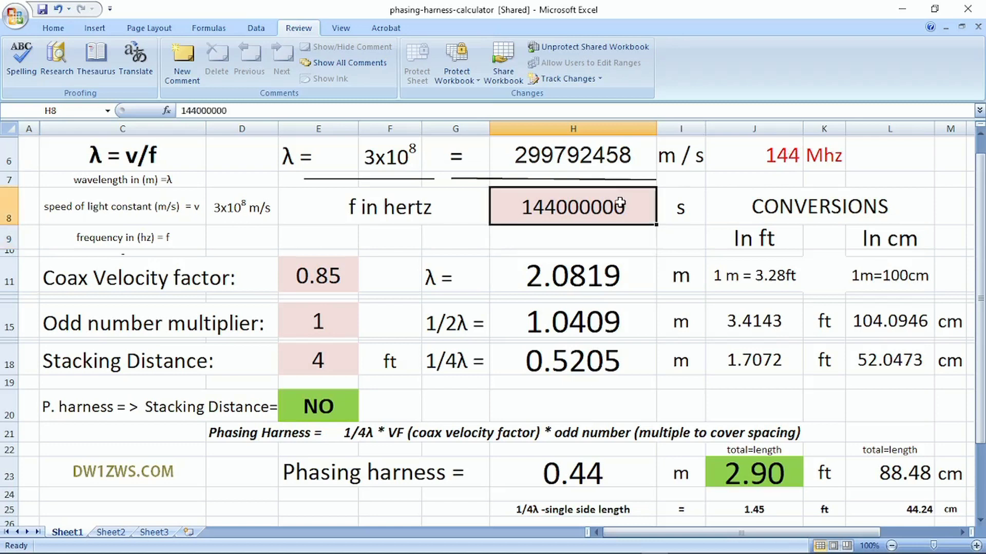
{"action": "type", "text": "12"}
{"action": "key", "text": "Return"}
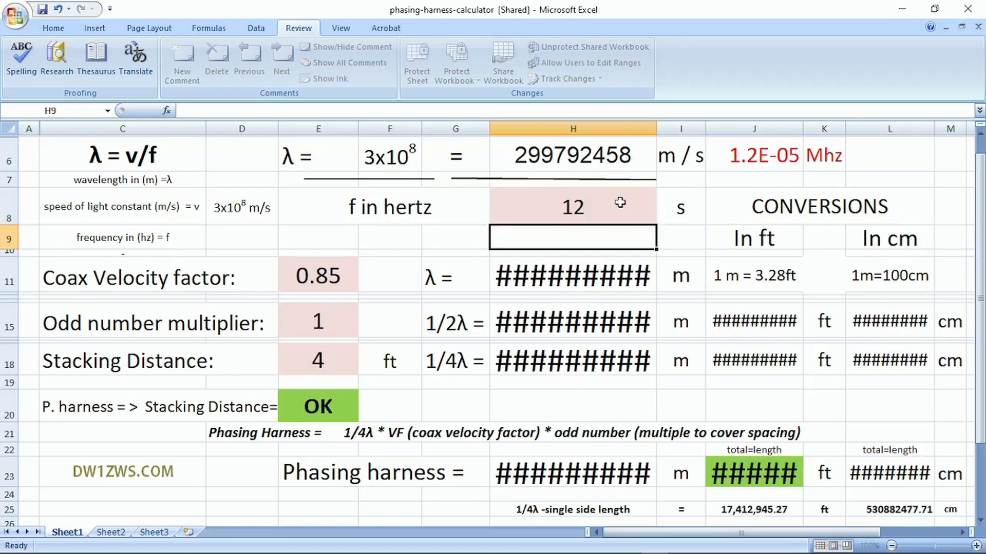
{"action": "left_click", "coordinate": [618, 203]}
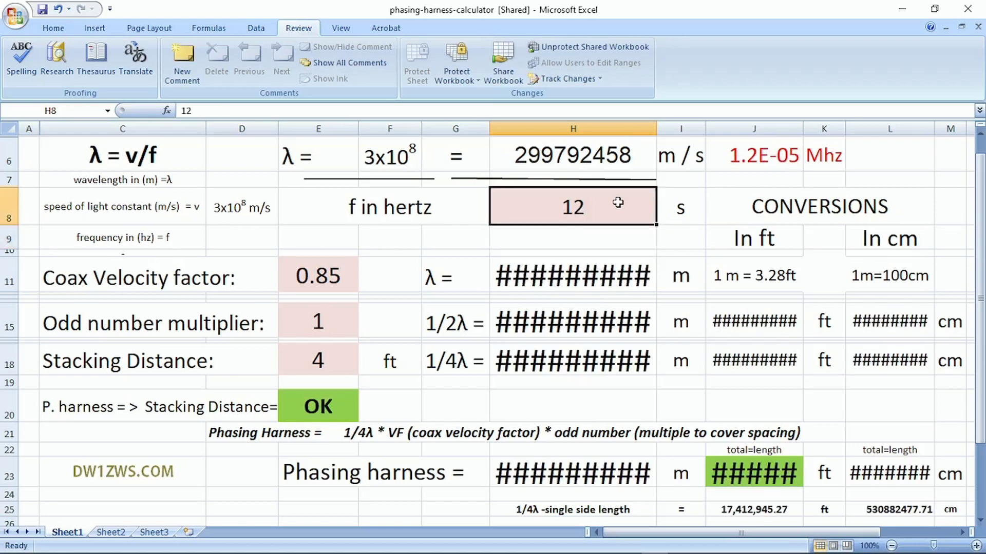
{"action": "type", "text": "1"}
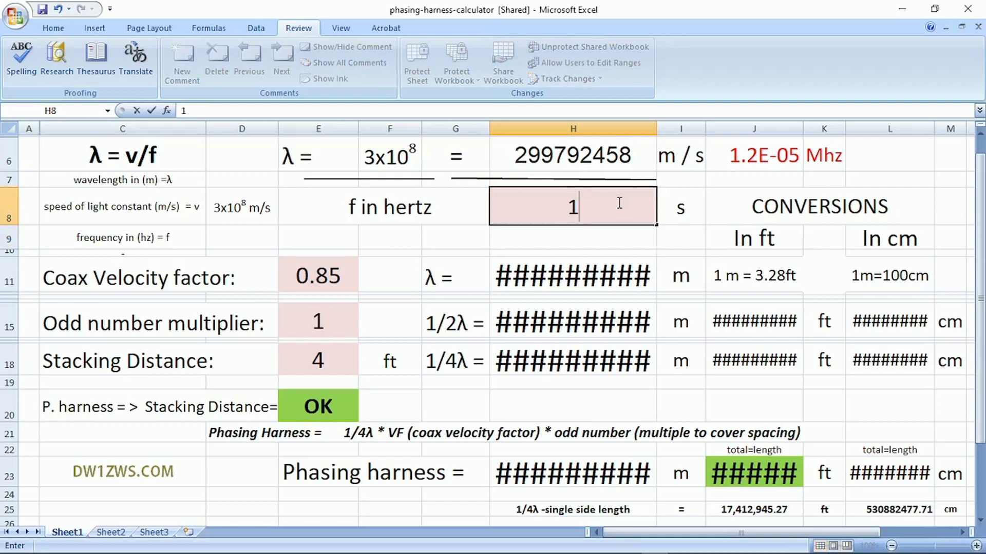
{"action": "type", "text": "44000000"}
{"action": "key", "text": "Return"}
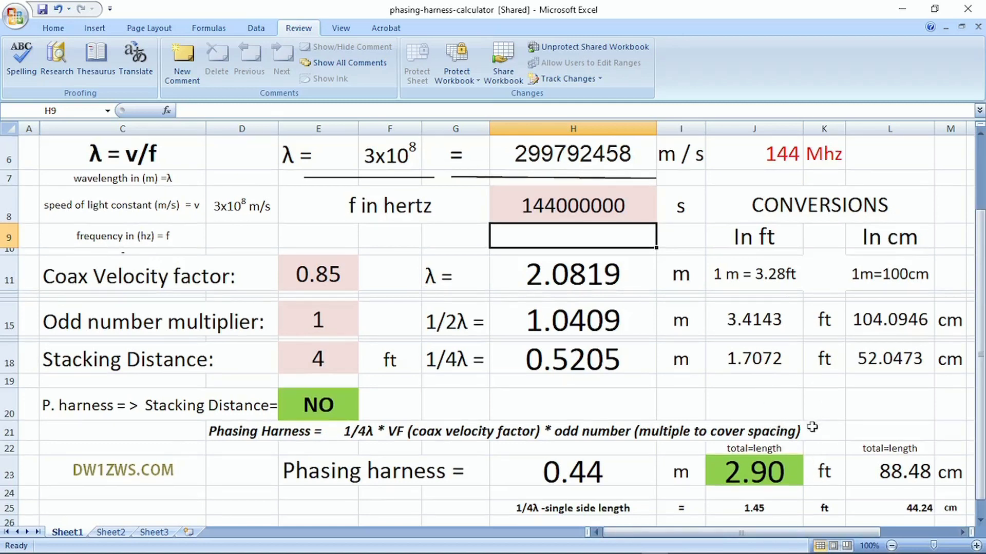
{"action": "left_click", "coordinate": [739, 509]}
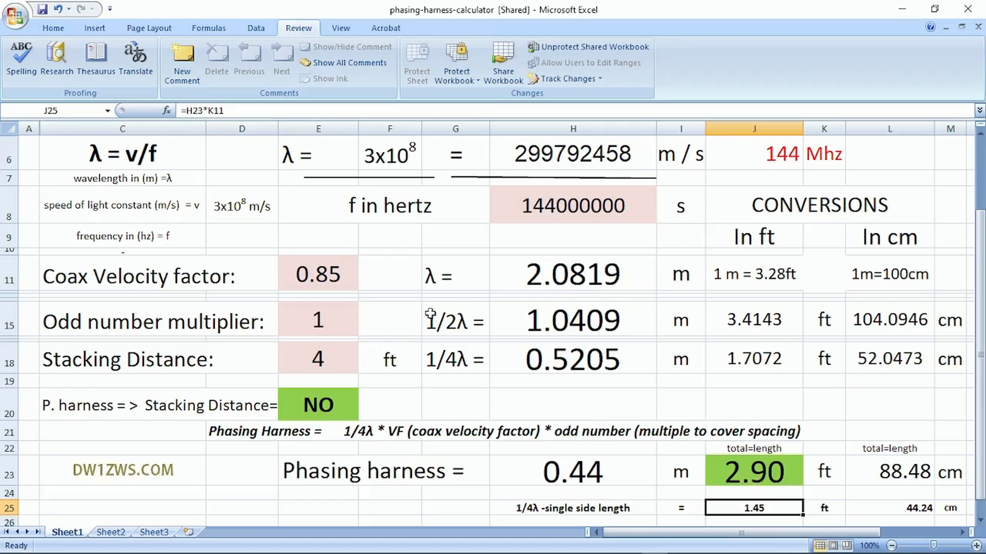
{"action": "left_click", "coordinate": [323, 319]}
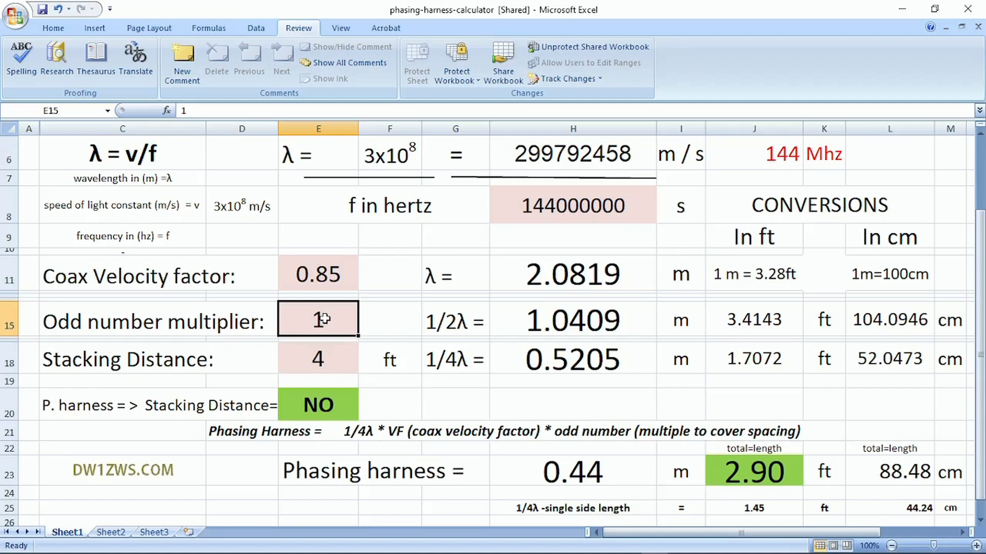
Step: Enter 3 as the odd multiplier, then inspect the J23 and L25 conversion formulas
{"action": "type", "text": "3"}
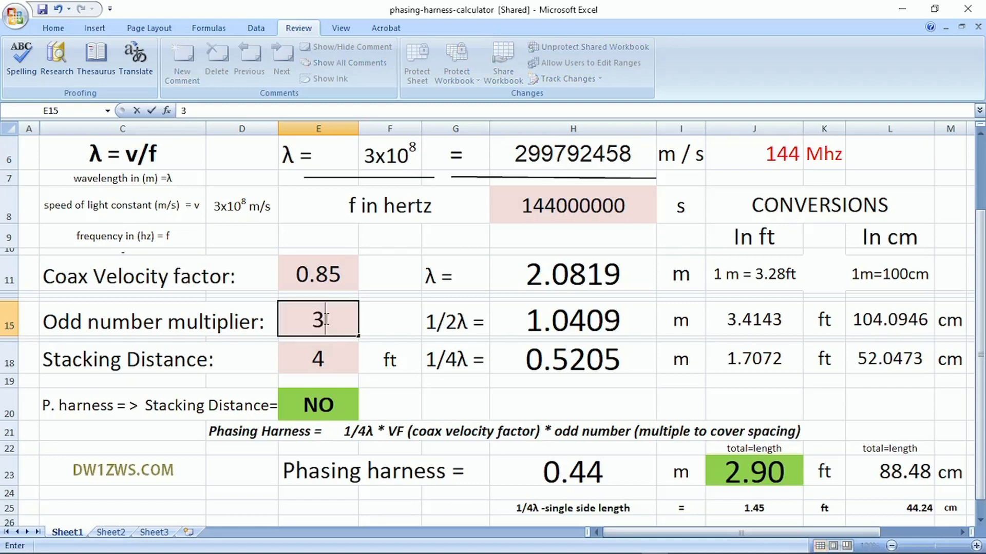
{"action": "key", "text": "Return"}
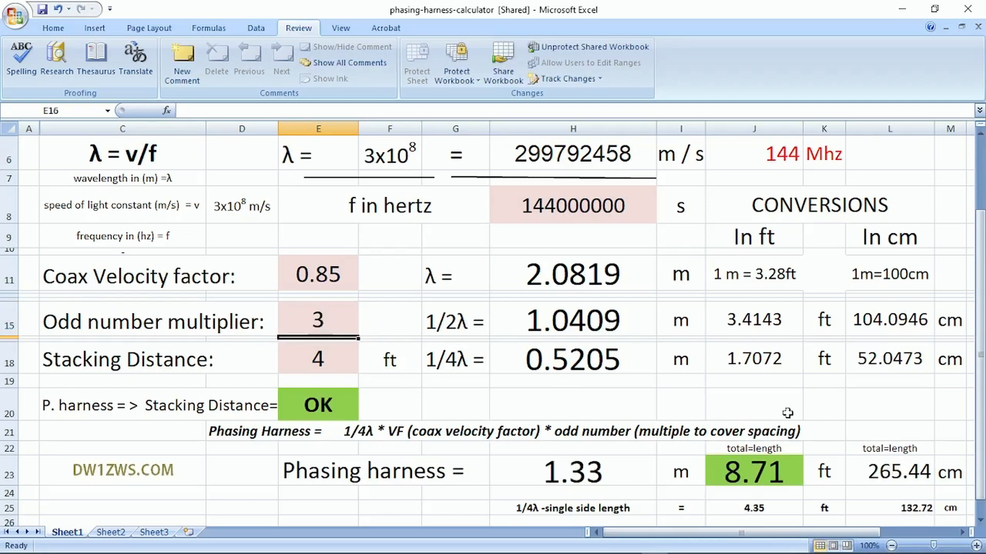
{"action": "left_click", "coordinate": [779, 480]}
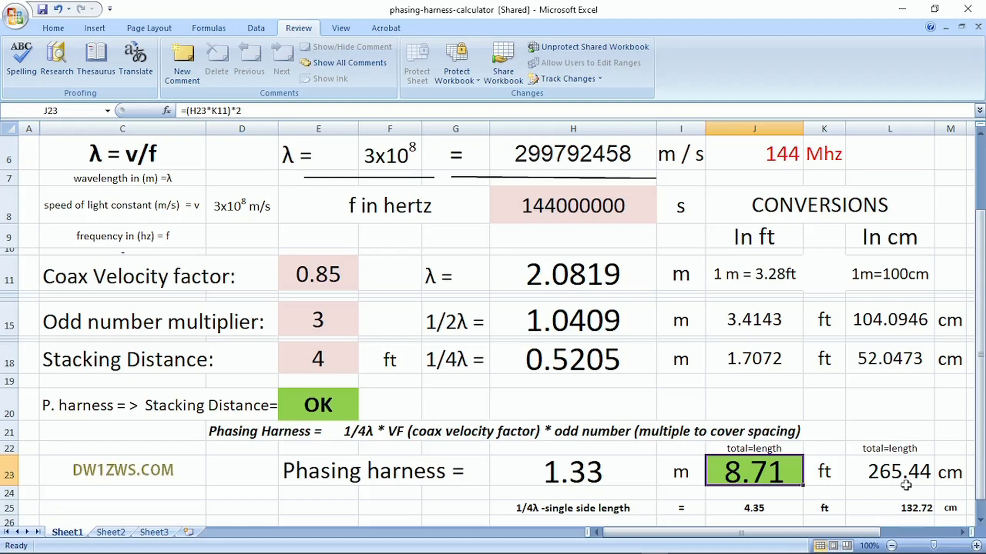
{"action": "left_click", "coordinate": [897, 508]}
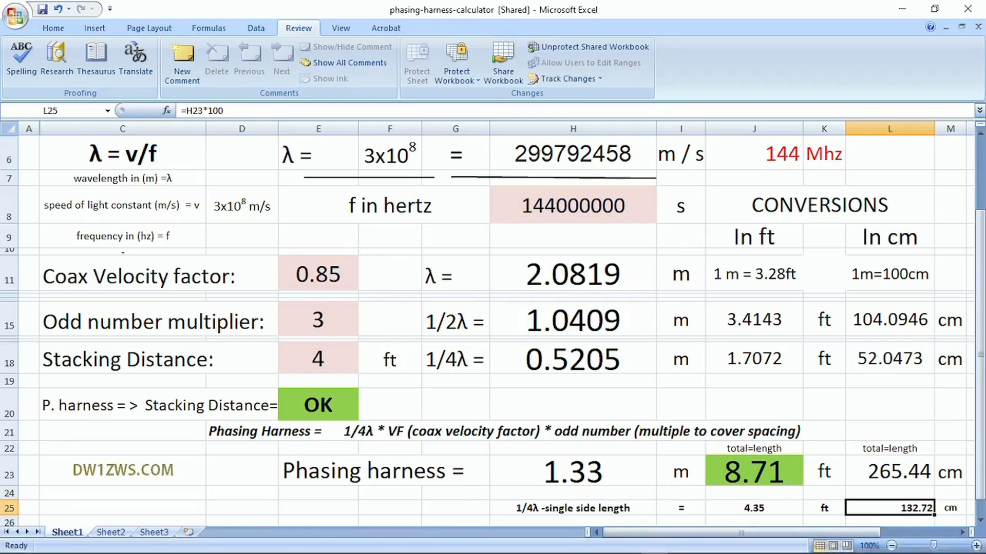
Step: Bring Chrome forward on the Omni dipole calculator page
{"action": "left_click", "coordinate": [362, 544]}
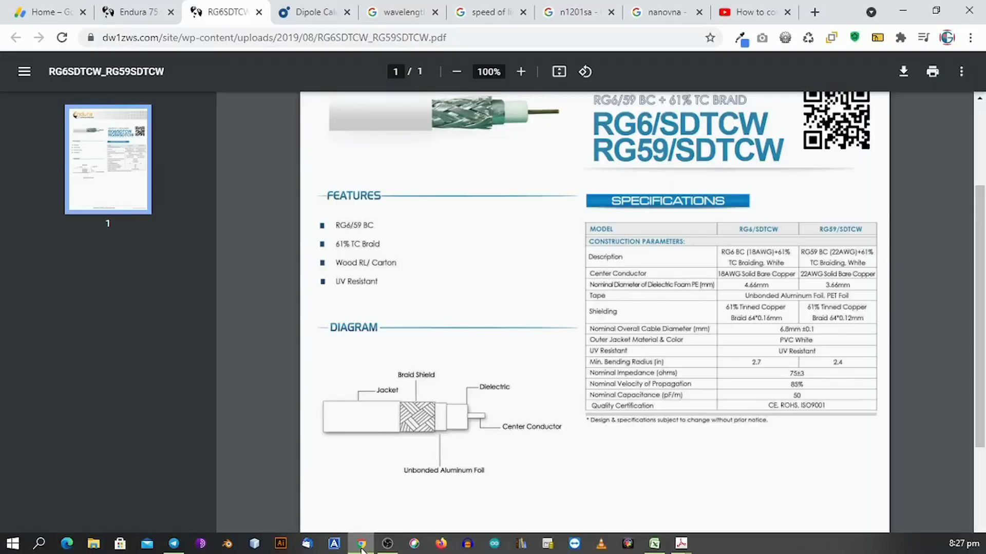
{"action": "left_click", "coordinate": [311, 12]}
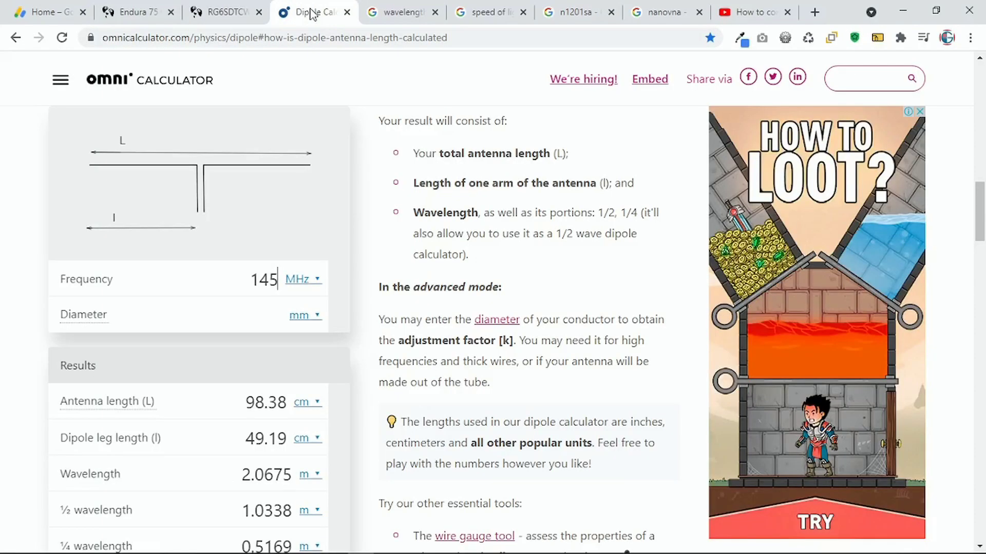
{"action": "scroll", "coordinate": [267, 210], "scroll_direction": "up", "scroll_amount": 4}
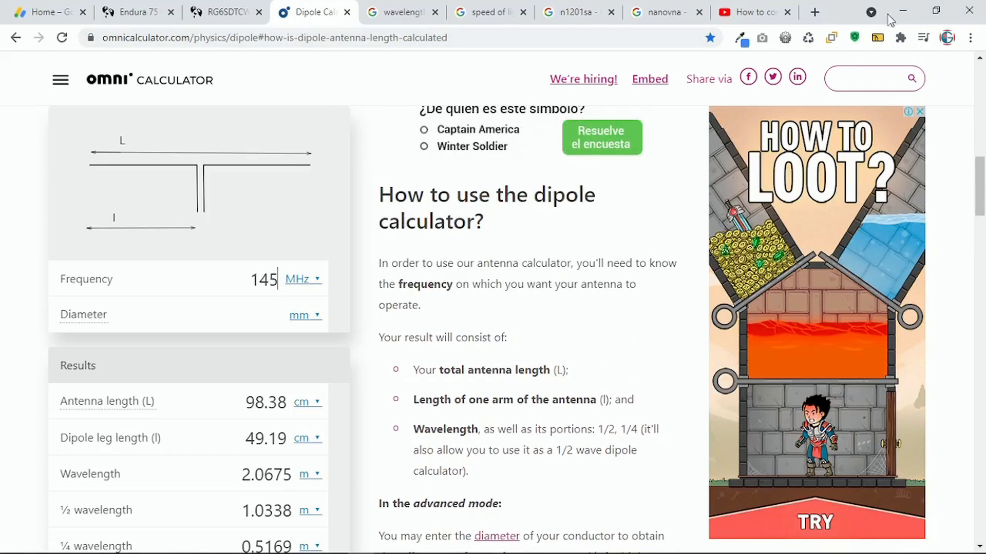
{"action": "scroll", "coordinate": [446, 239], "scroll_direction": "down", "scroll_amount": 2}
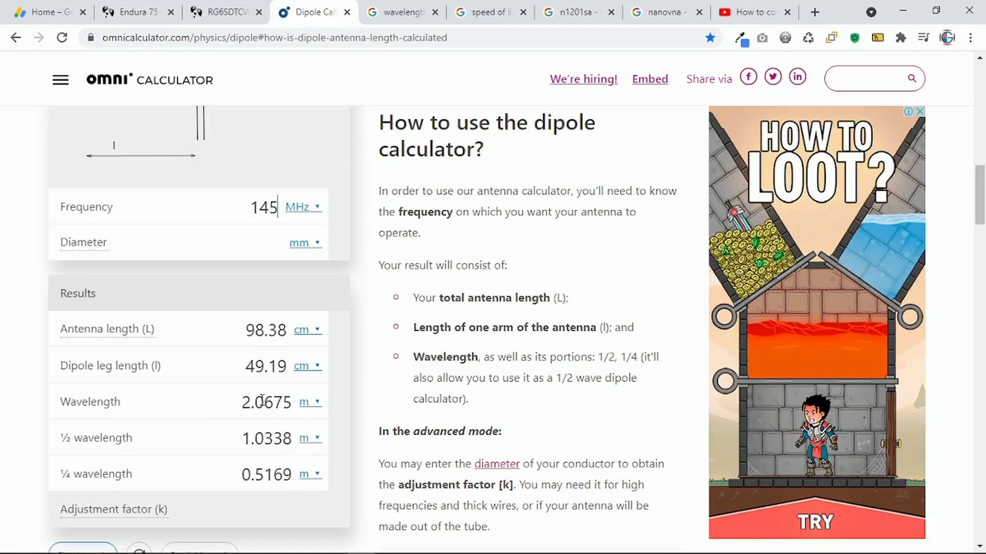
Step: Highlight the wavelength, 98.38 cm antenna length and 49.19 cm dipole leg results
{"action": "left_click_drag", "start_coordinate": [68, 402], "coordinate": [276, 488]}
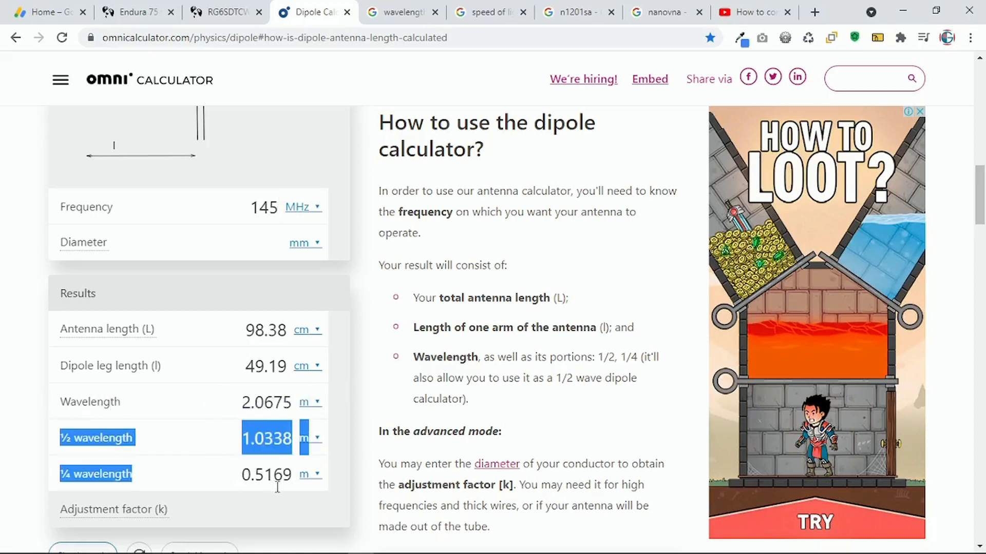
{"action": "left_click", "coordinate": [361, 374]}
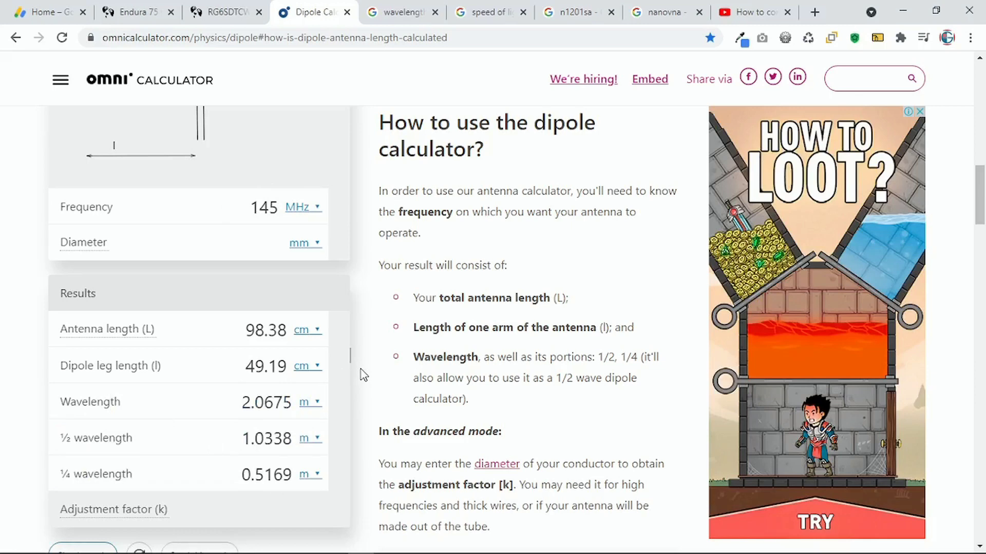
{"action": "scroll", "coordinate": [385, 213], "scroll_direction": "up", "scroll_amount": 1}
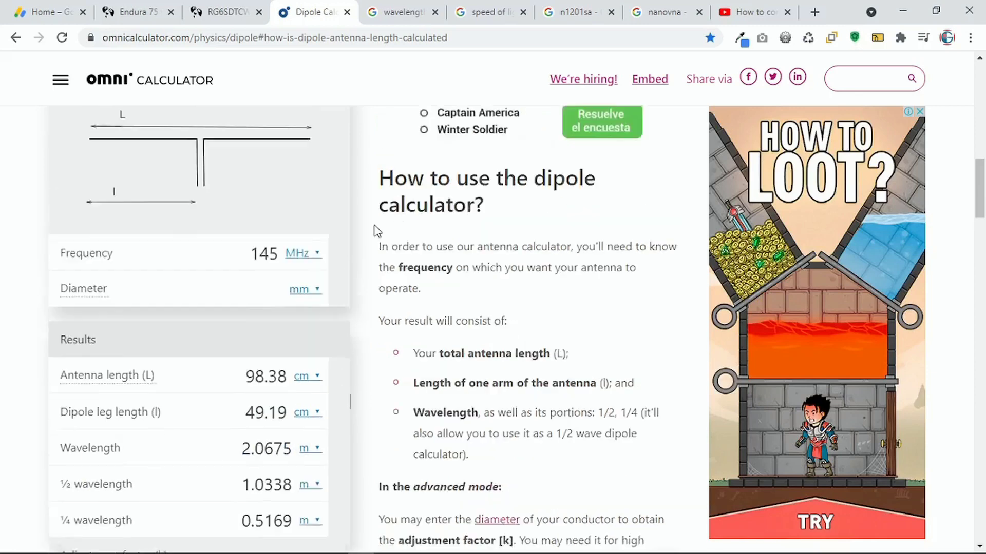
{"action": "left_click_drag", "start_coordinate": [35, 414], "coordinate": [198, 446]}
{"action": "left_click", "coordinate": [111, 453]}
{"action": "left_click_drag", "start_coordinate": [40, 412], "coordinate": [95, 407]}
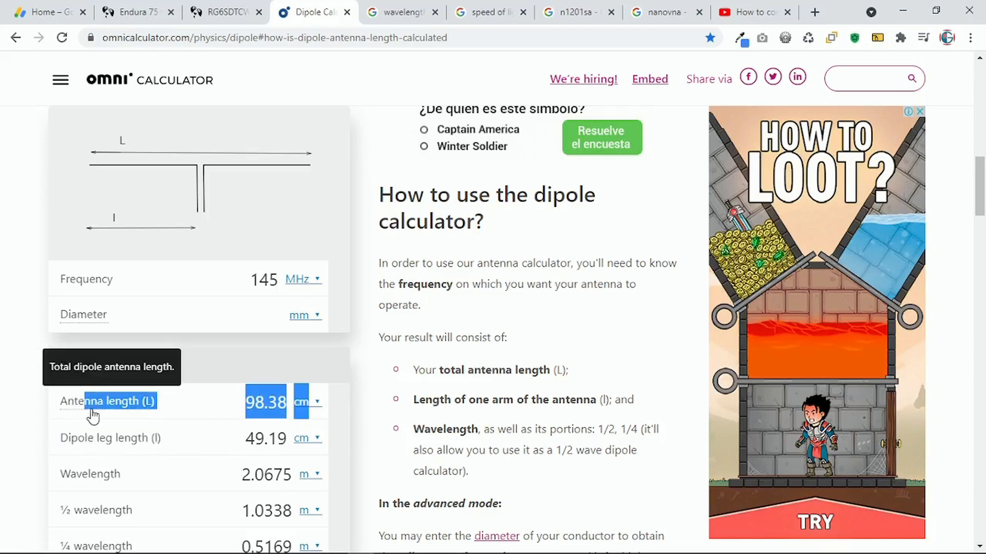
{"action": "left_click_drag", "start_coordinate": [60, 438], "coordinate": [115, 440]}
{"action": "left_click", "coordinate": [337, 452]}
{"action": "scroll", "coordinate": [336, 452], "scroll_direction": "down", "scroll_amount": 1}
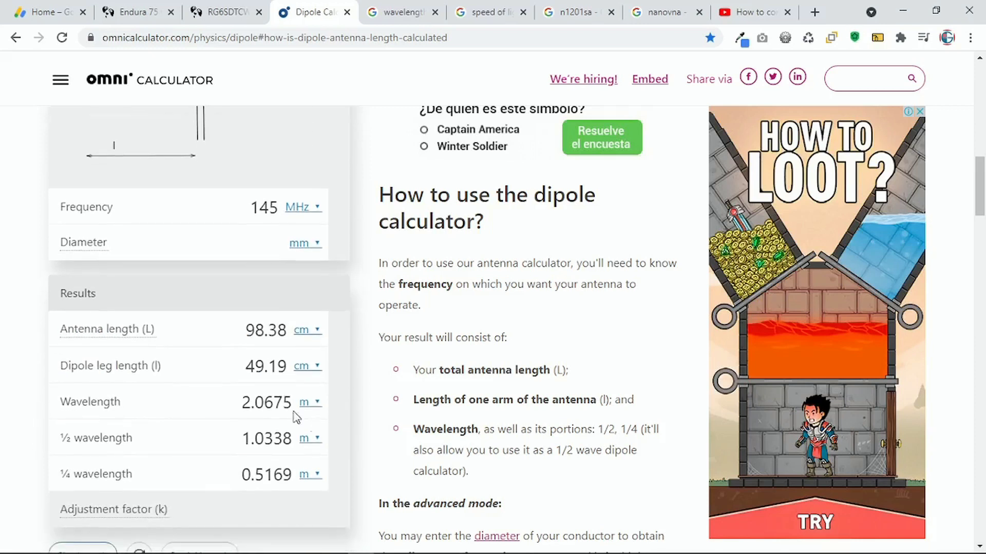
{"action": "left_click_drag", "start_coordinate": [42, 334], "coordinate": [106, 339]}
{"action": "left_click_drag", "start_coordinate": [162, 366], "coordinate": [99, 374]}
{"action": "left_click", "coordinate": [662, 379]}
Step: Scroll further down and toggle the dipole calculator between simple and advanced mode, ending in simple
{"action": "mouse_move", "coordinate": [73, 338]}
{"action": "scroll", "coordinate": [72, 402], "scroll_direction": "down", "scroll_amount": 1}
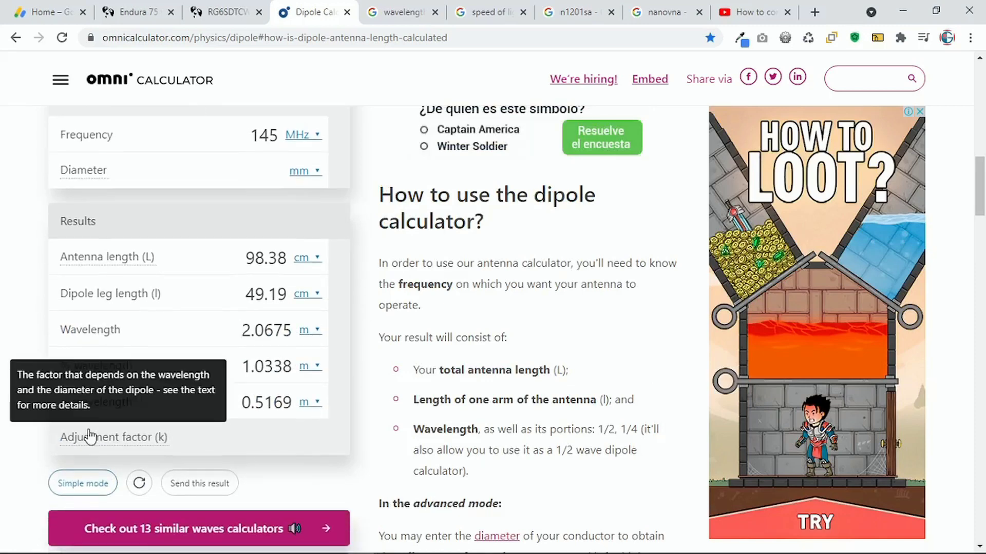
{"action": "mouse_move", "coordinate": [140, 440]}
{"action": "scroll", "coordinate": [473, 465], "scroll_direction": "down", "scroll_amount": 6}
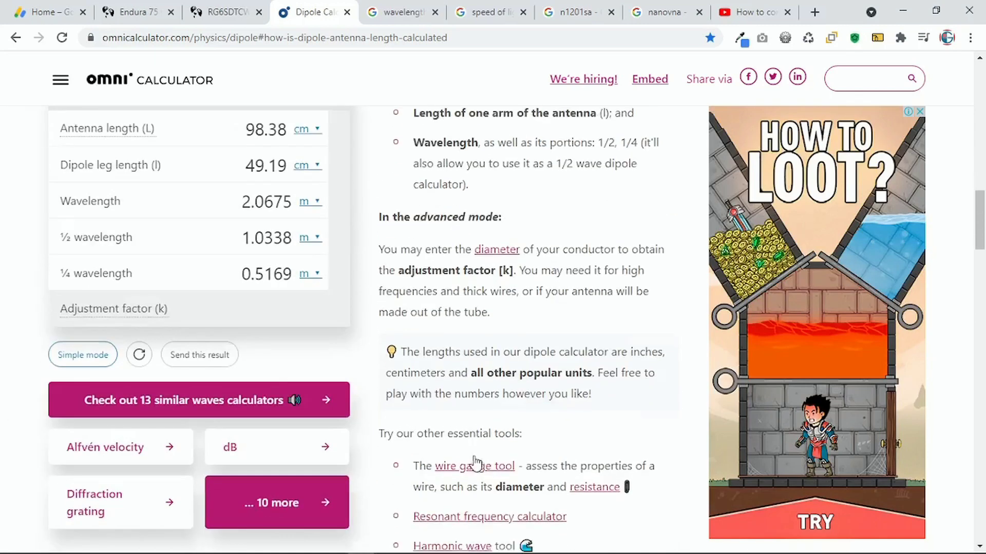
{"action": "scroll", "coordinate": [508, 485], "scroll_direction": "down", "scroll_amount": 4}
{"action": "scroll", "coordinate": [508, 485], "scroll_direction": "down", "scroll_amount": 11}
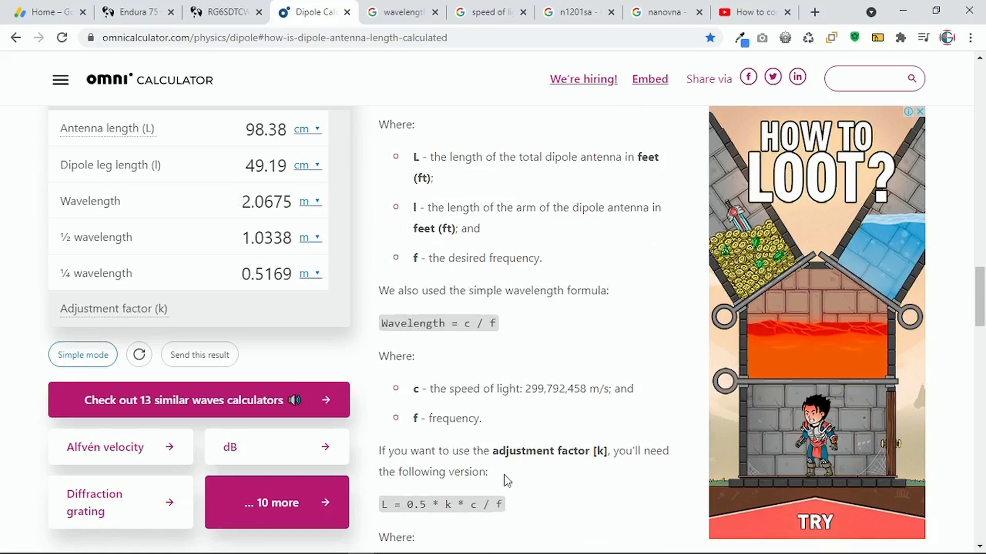
{"action": "scroll", "coordinate": [494, 401], "scroll_direction": "down", "scroll_amount": 4}
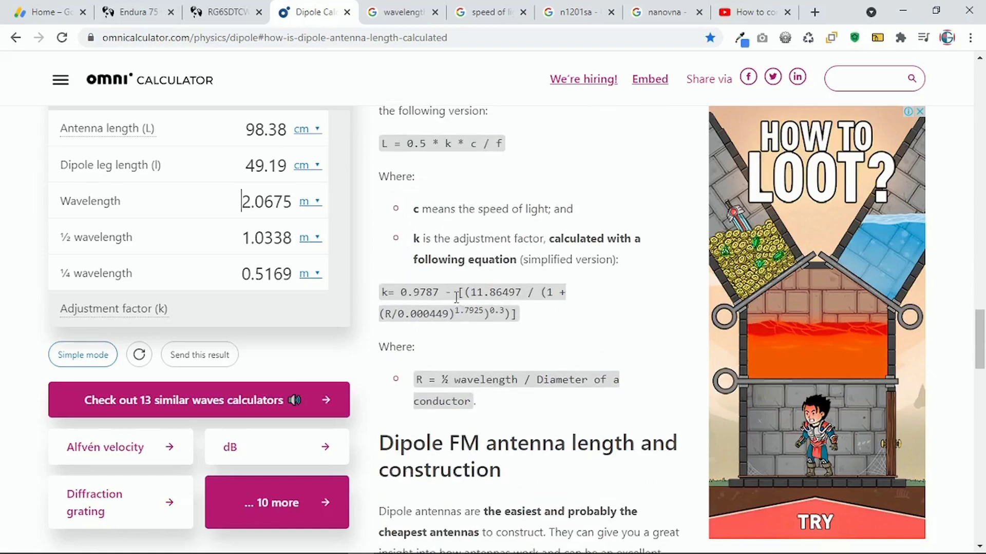
{"action": "mouse_move", "coordinate": [117, 323]}
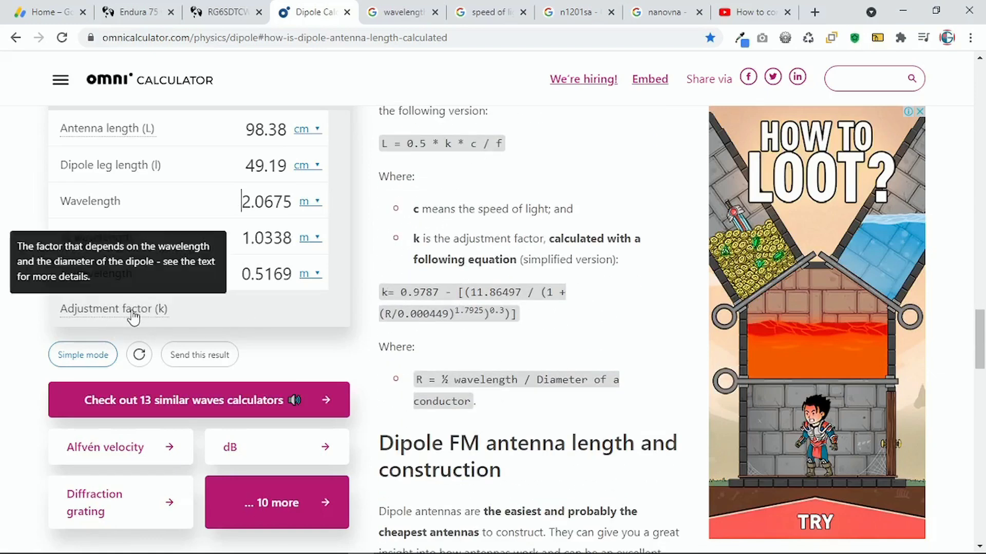
{"action": "left_click", "coordinate": [84, 356]}
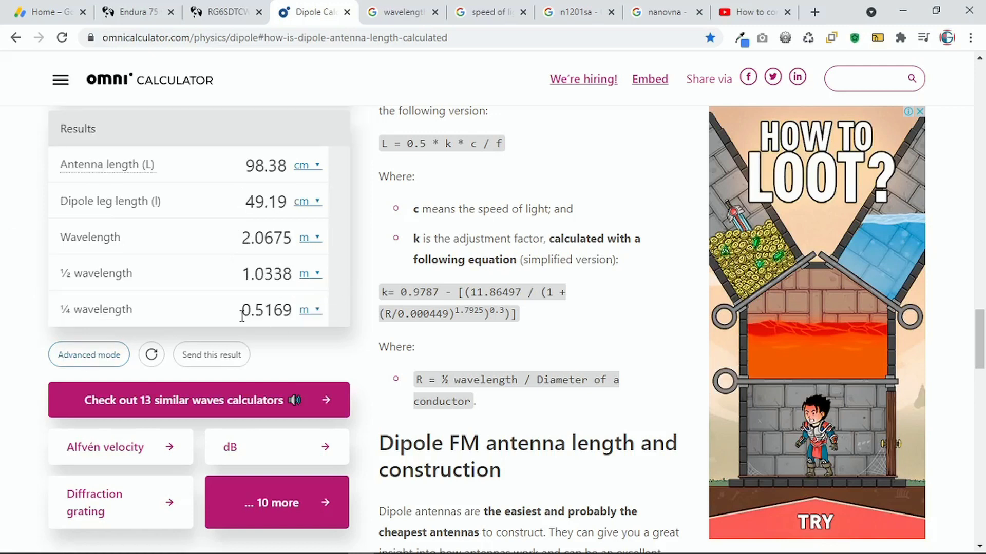
{"action": "left_click", "coordinate": [94, 360]}
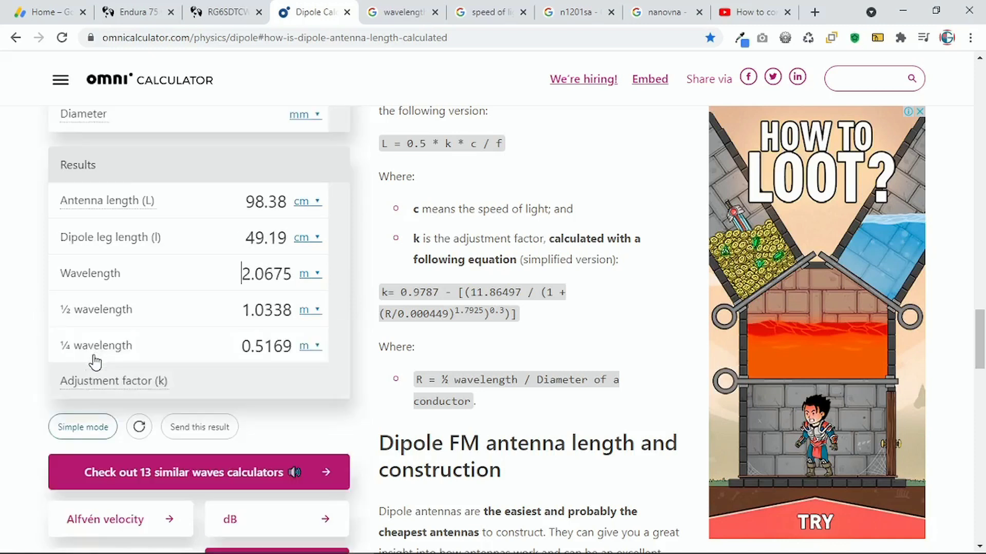
{"action": "left_click", "coordinate": [92, 433]}
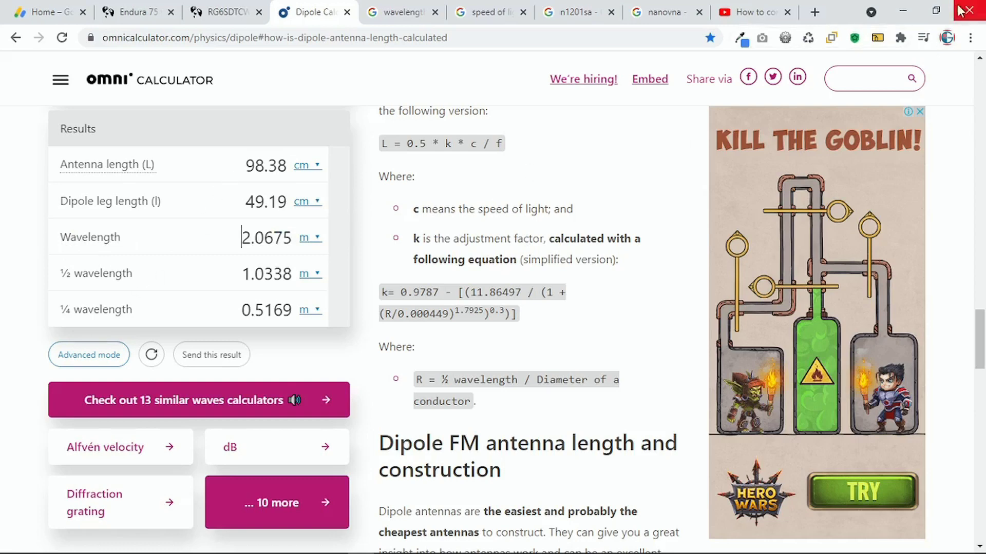
Step: Restore down Chrome and enter 144 MHz in Omni's frequency, checking the 2.082 m wavelength
{"action": "left_click", "coordinate": [937, 11]}
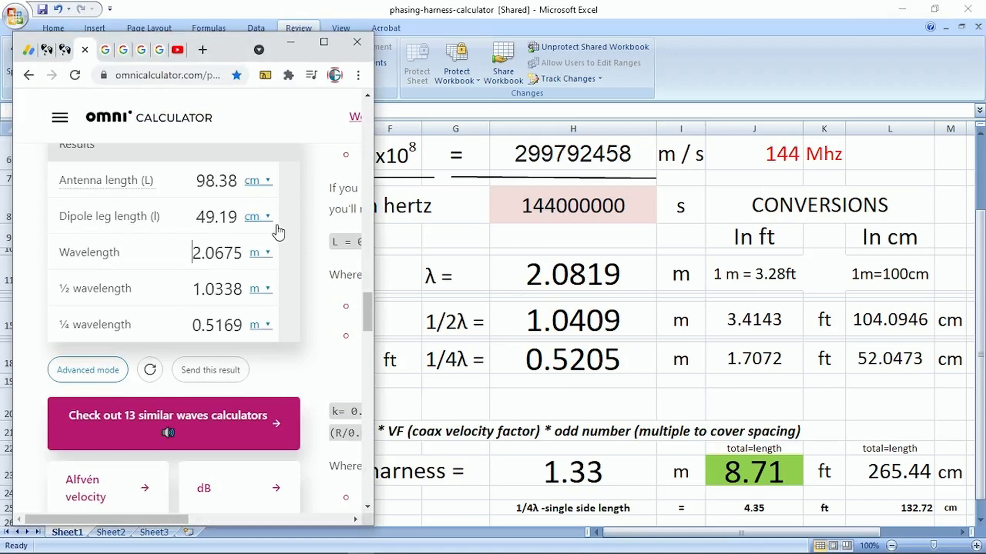
{"action": "scroll", "coordinate": [272, 254], "scroll_direction": "up", "scroll_amount": 3}
{"action": "left_click_drag", "start_coordinate": [231, 237], "coordinate": [140, 221]}
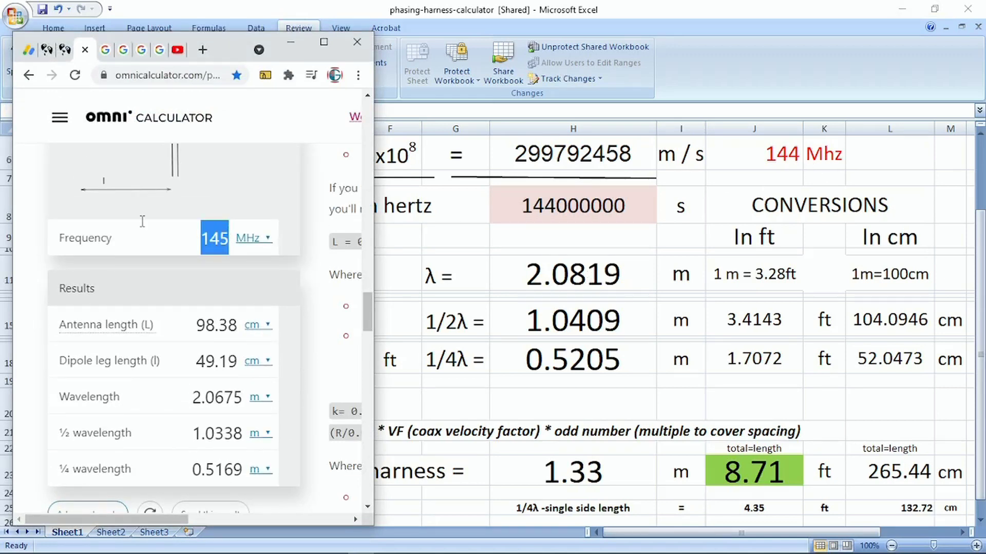
{"action": "type", "text": "144"}
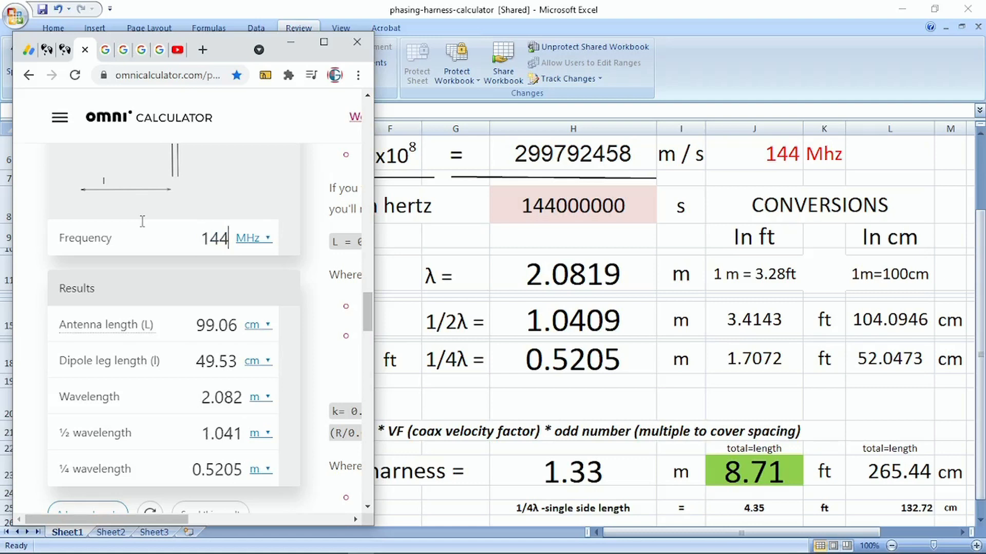
{"action": "scroll", "coordinate": [288, 314], "scroll_direction": "down", "scroll_amount": 2}
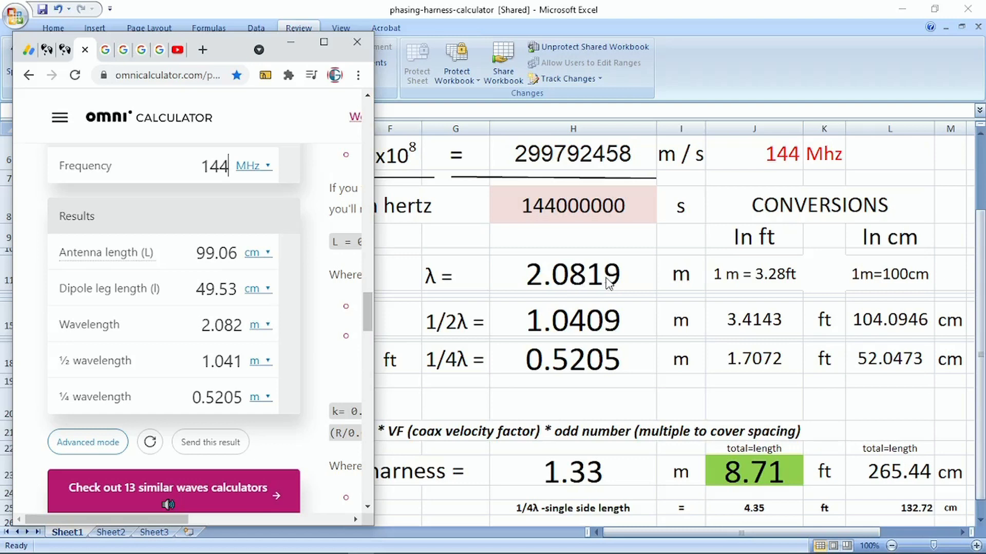
{"action": "scroll", "coordinate": [287, 328], "scroll_direction": "down", "scroll_amount": 2}
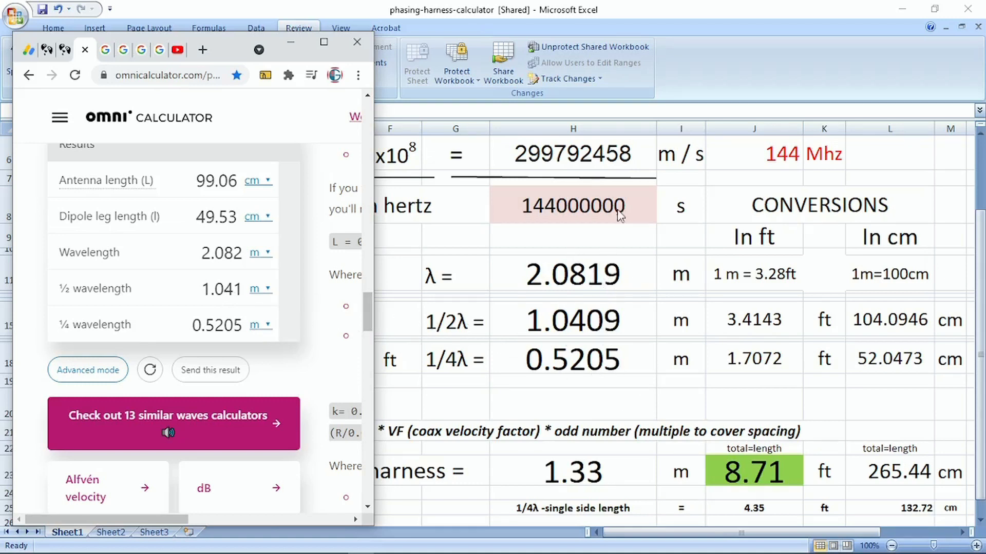
{"action": "scroll", "coordinate": [337, 334], "scroll_direction": "up", "scroll_amount": 2}
Step: Change Omni's frequency back to 145 MHz and select Excel cell H8 with the frequency in hertz
{"action": "left_click", "coordinate": [267, 167]}
{"action": "key", "text": "BackSpace"}
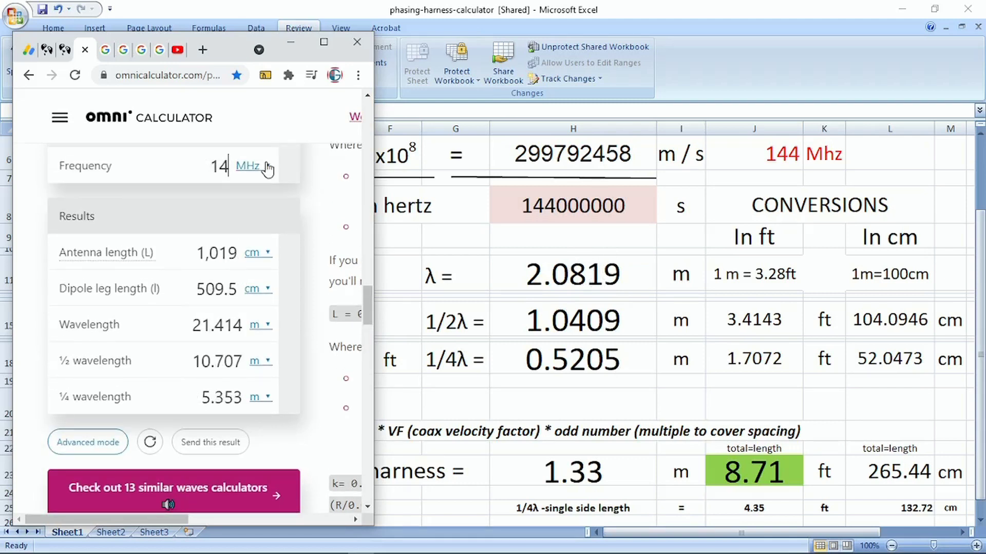
{"action": "type", "text": "5"}
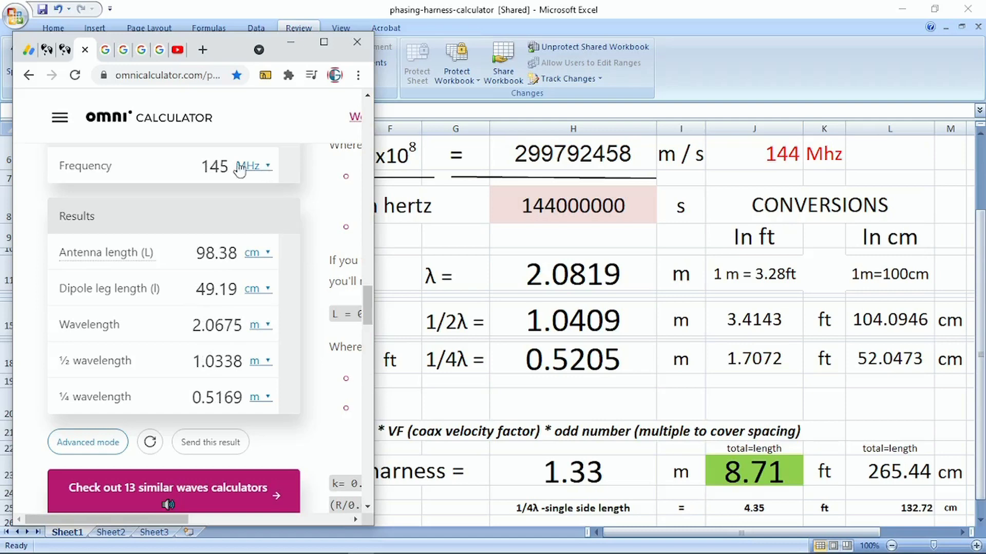
{"action": "left_click", "coordinate": [547, 220]}
{"action": "left_click", "coordinate": [540, 206]}
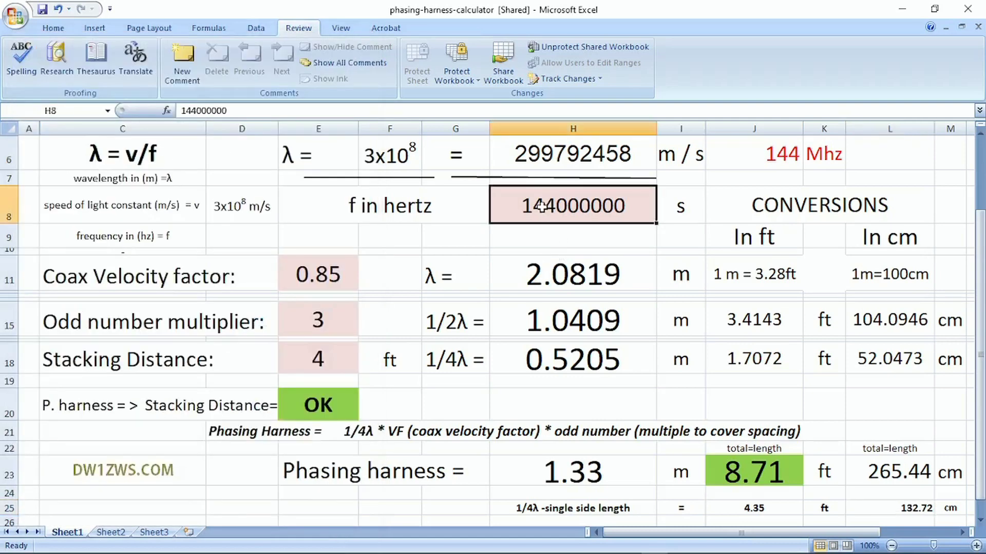
{"action": "type", "text": "14500"}
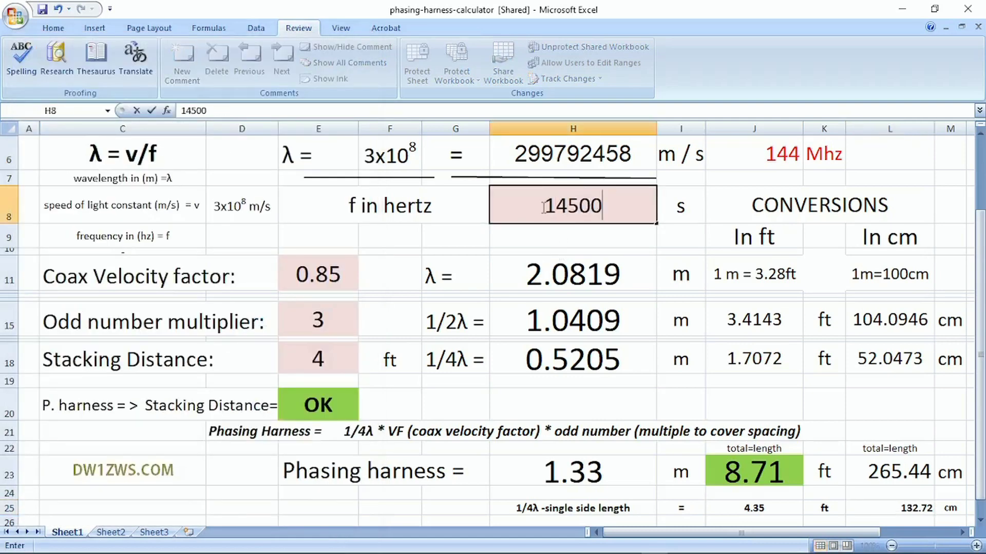
{"action": "type", "text": "000"}
{"action": "key", "text": "Return"}
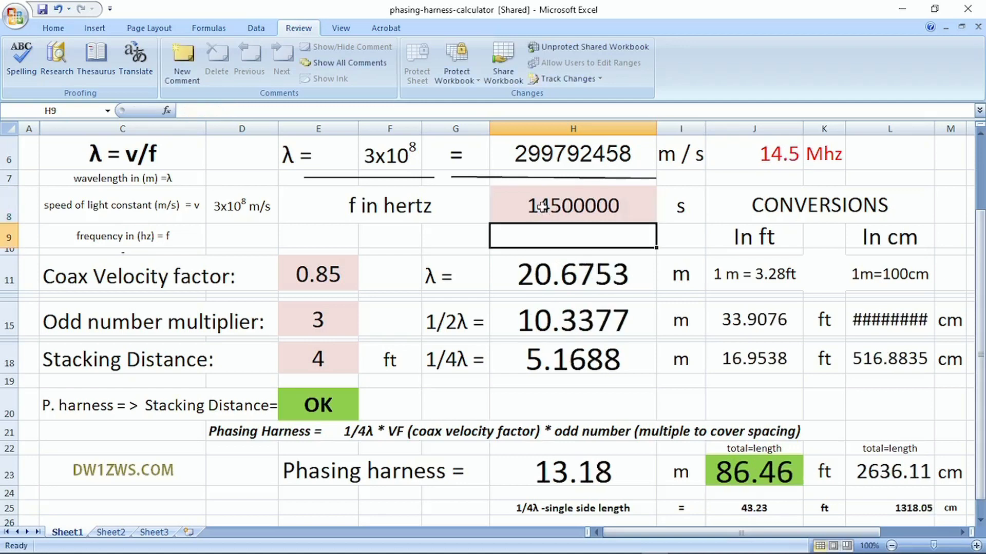
{"action": "left_click", "coordinate": [605, 208]}
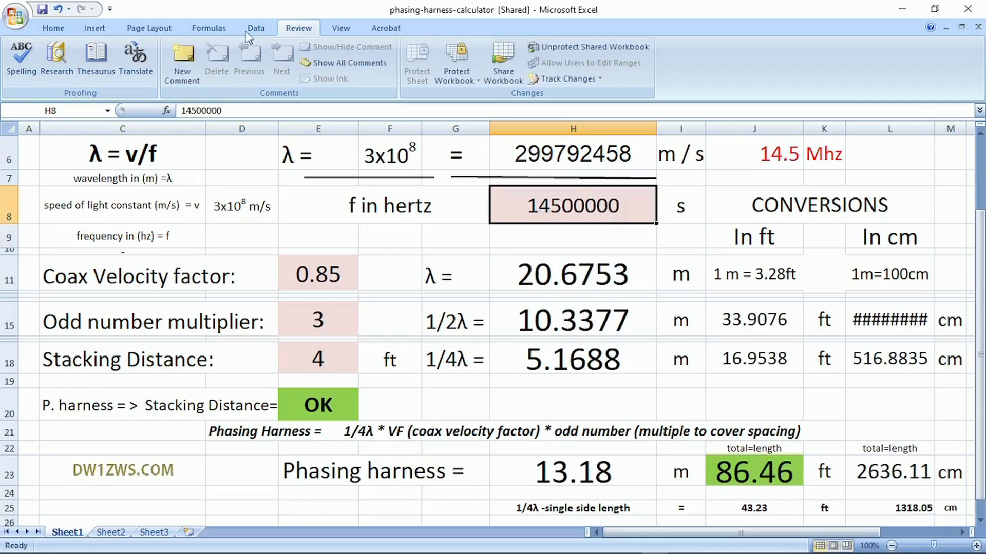
{"action": "left_click", "coordinate": [243, 112]}
{"action": "type", "text": "00"}
{"action": "key", "text": "Return"}
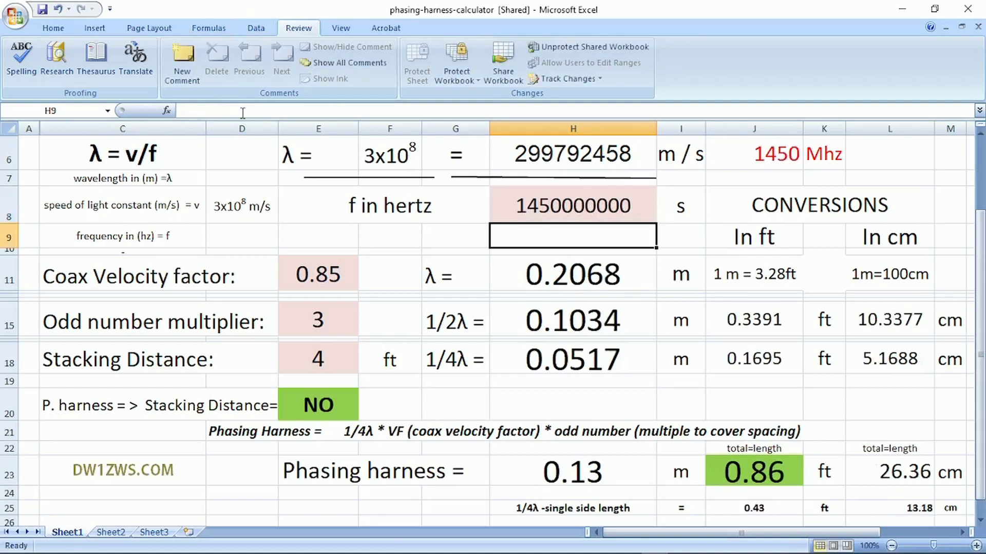
{"action": "mouse_move", "coordinate": [601, 545]}
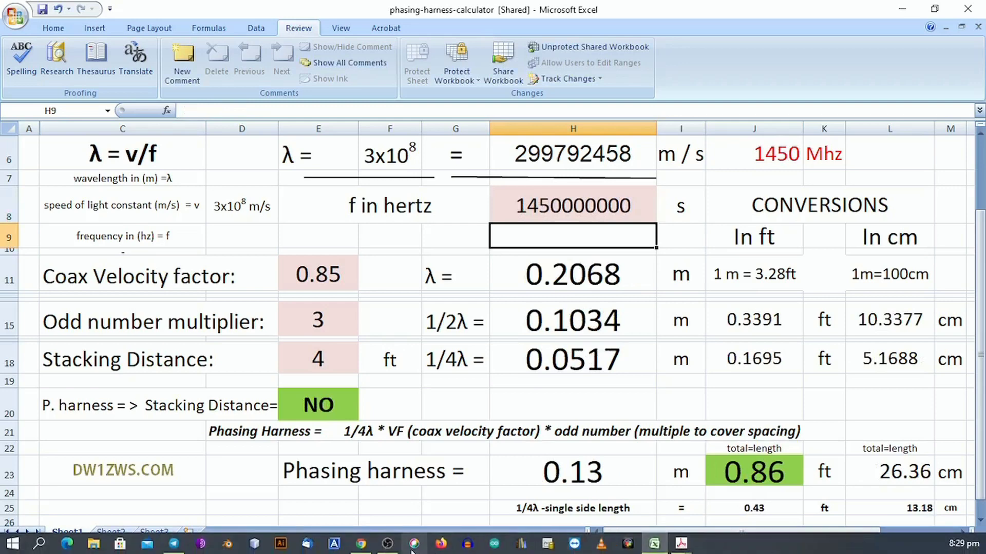
{"action": "left_click", "coordinate": [362, 544]}
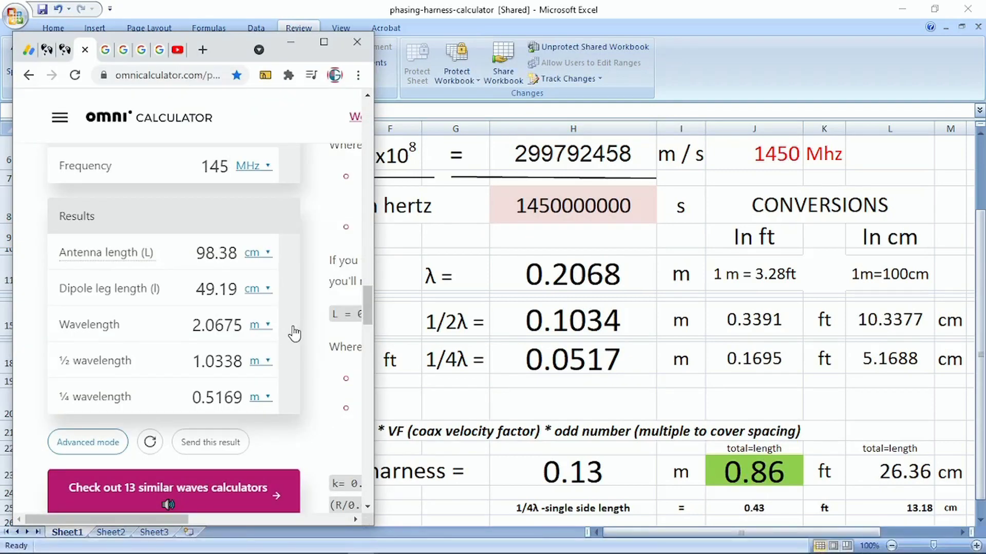
Step: Set the Omni dipole frequency to 200 MHz (1.499 m), then begin entering 200000000 in H8
{"action": "scroll", "coordinate": [294, 334], "scroll_direction": "down", "scroll_amount": 1}
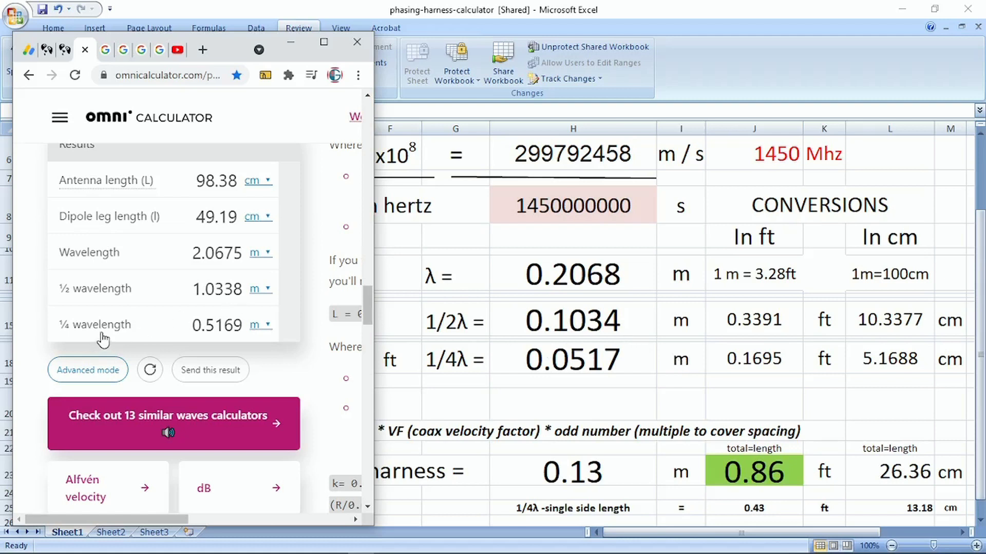
{"action": "scroll", "coordinate": [323, 171], "scroll_direction": "up", "scroll_amount": 4}
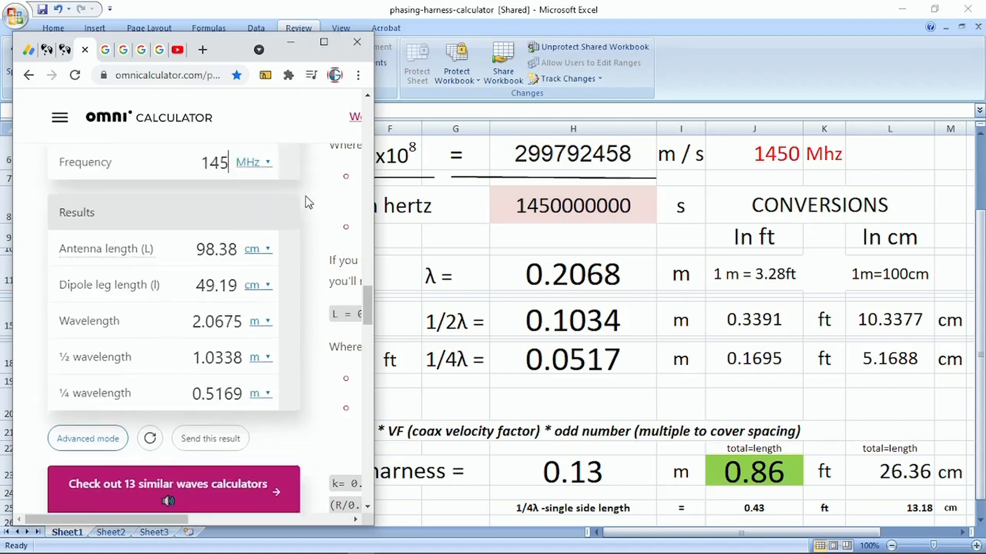
{"action": "left_click_drag", "start_coordinate": [229, 294], "coordinate": [176, 271]}
{"action": "type", "text": "165"}
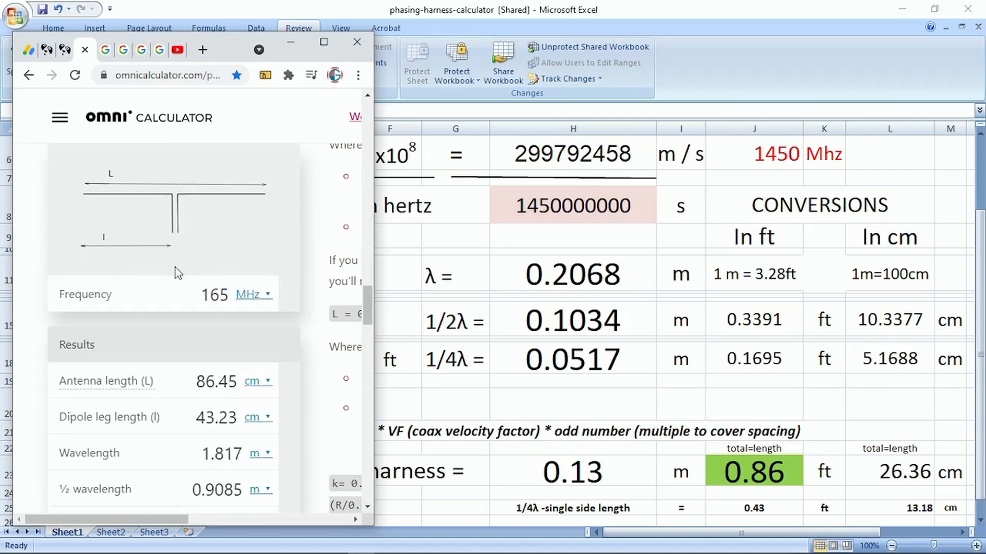
{"action": "left_click_drag", "start_coordinate": [228, 290], "coordinate": [157, 283]}
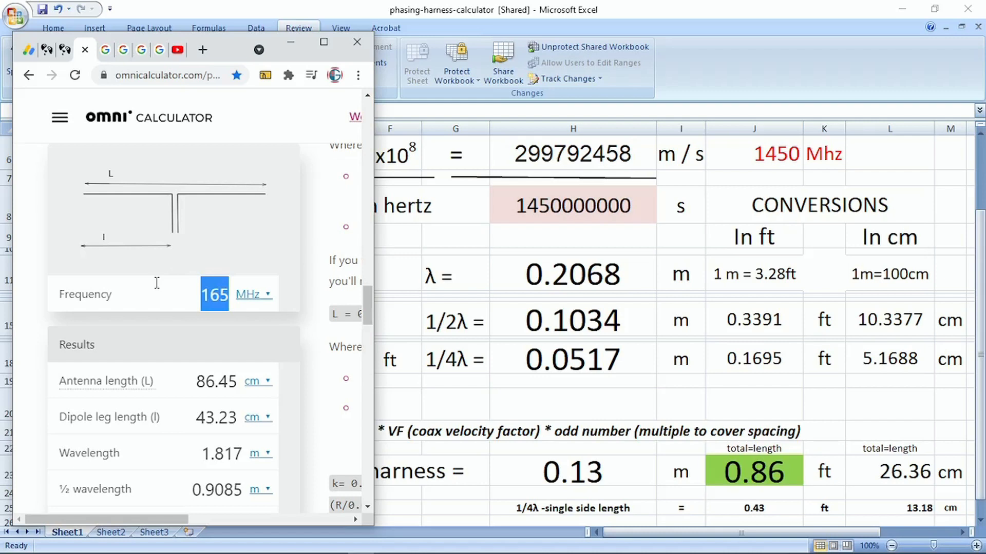
{"action": "type", "text": "200"}
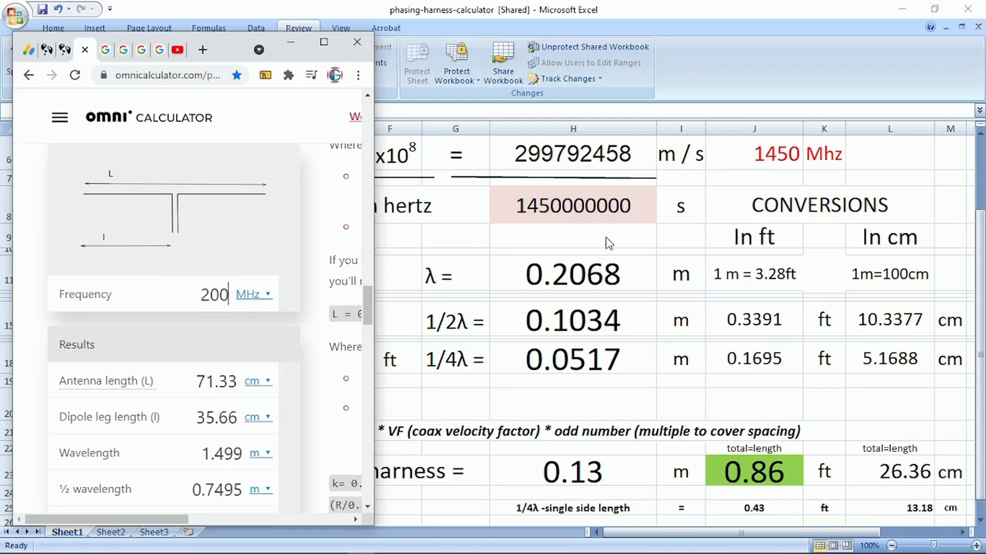
{"action": "left_click", "coordinate": [588, 206]}
{"action": "type", "text": "20"}
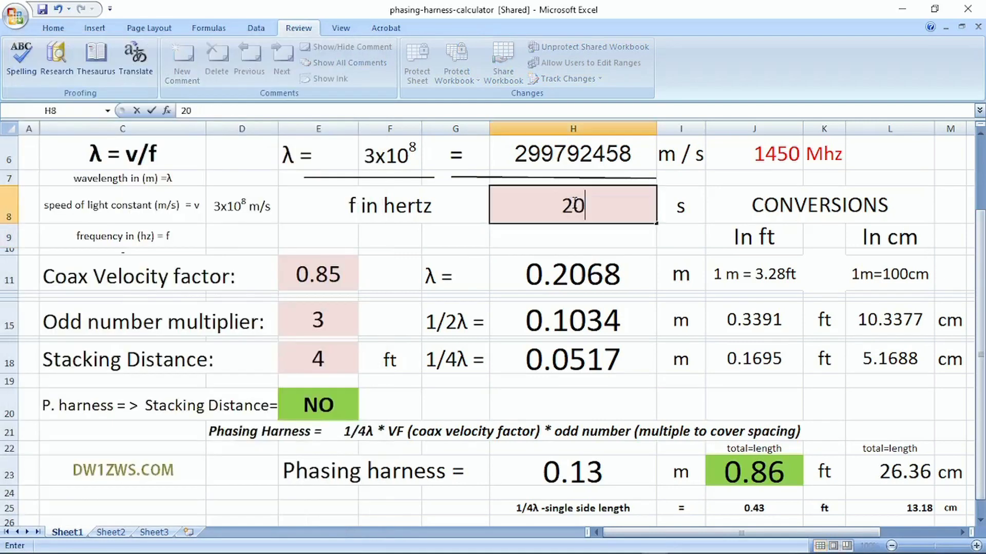
{"action": "type", "text": "0000000"}
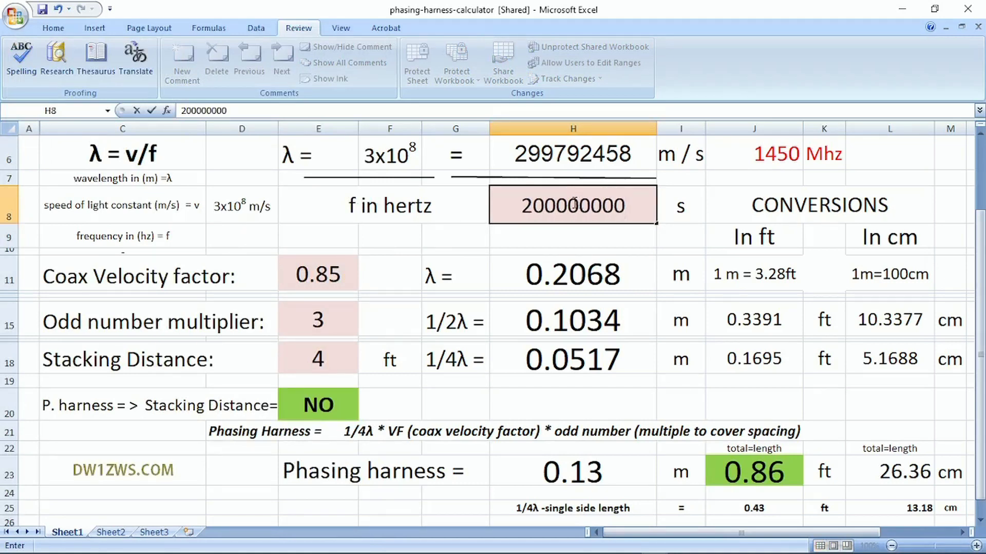
Step: Commit 200000000 Hz in H8 and confirm its 1.4990 m wavelength matches Omni's 1.499 m
{"action": "key", "text": "Return"}
{"action": "mouse_move", "coordinate": [174, 552]}
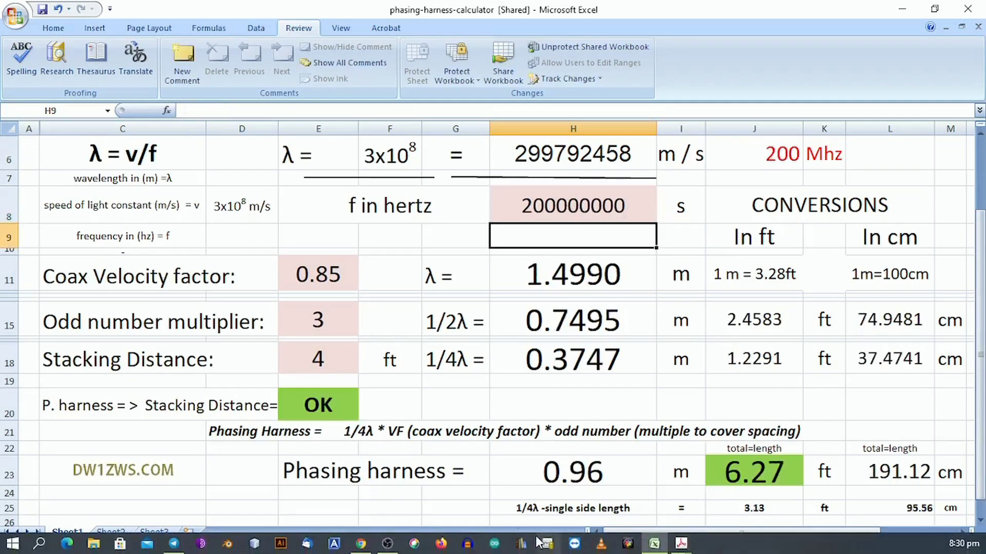
{"action": "left_click", "coordinate": [361, 544]}
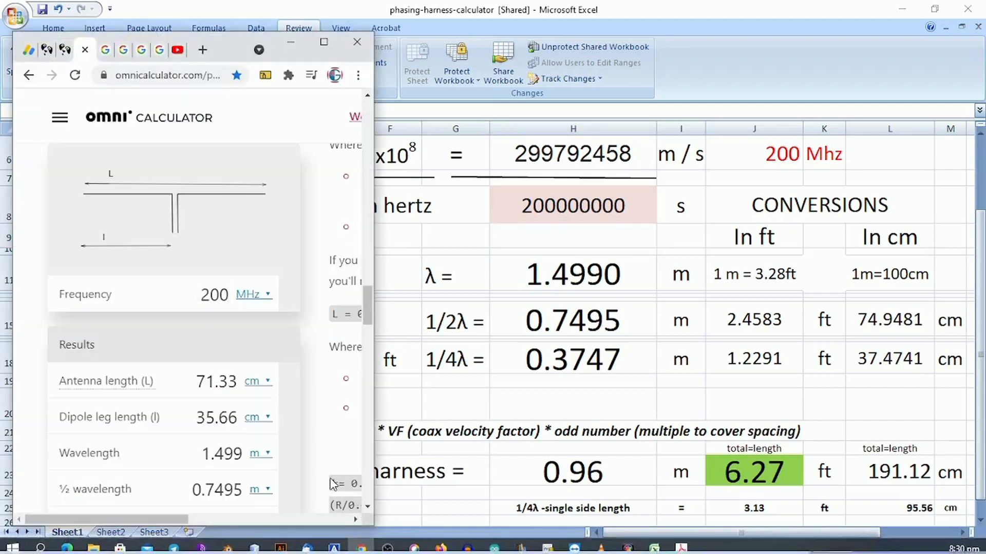
{"action": "scroll", "coordinate": [301, 354], "scroll_direction": "down", "scroll_amount": 2}
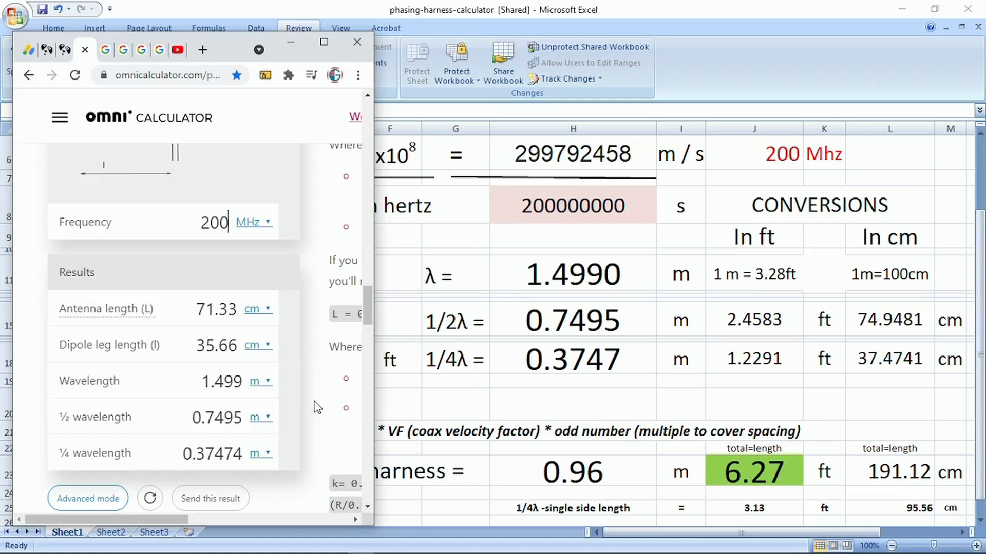
{"action": "scroll", "coordinate": [178, 368], "scroll_direction": "down", "scroll_amount": 2}
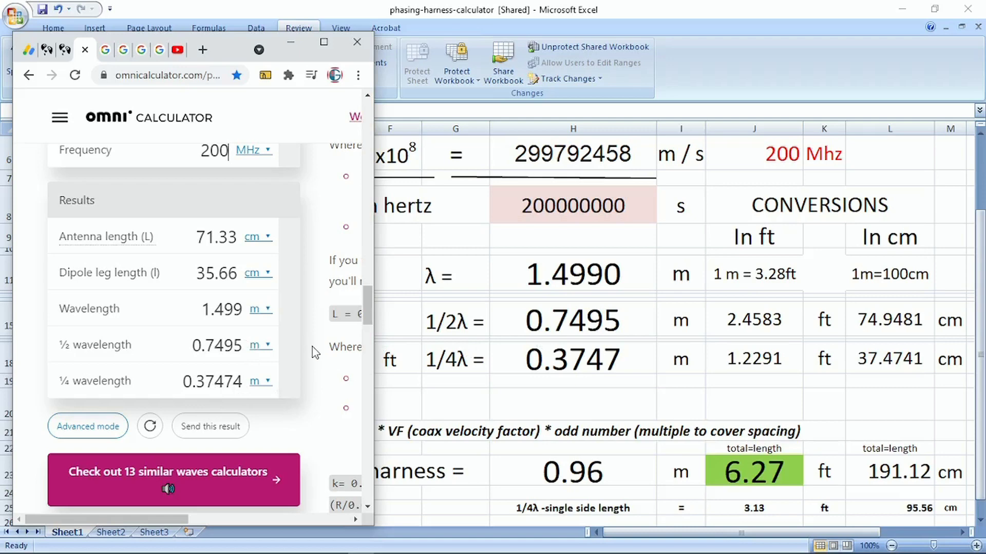
{"action": "left_click", "coordinate": [290, 42]}
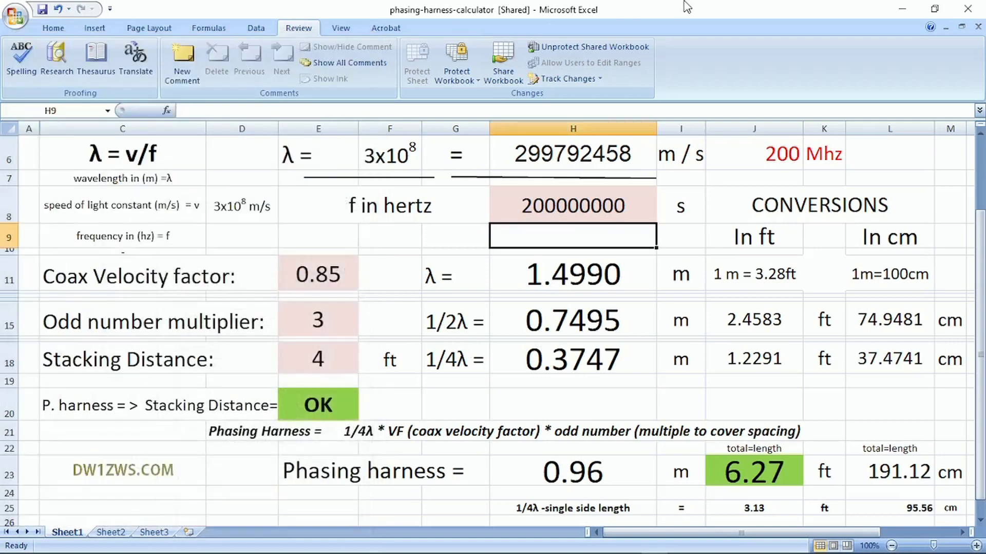